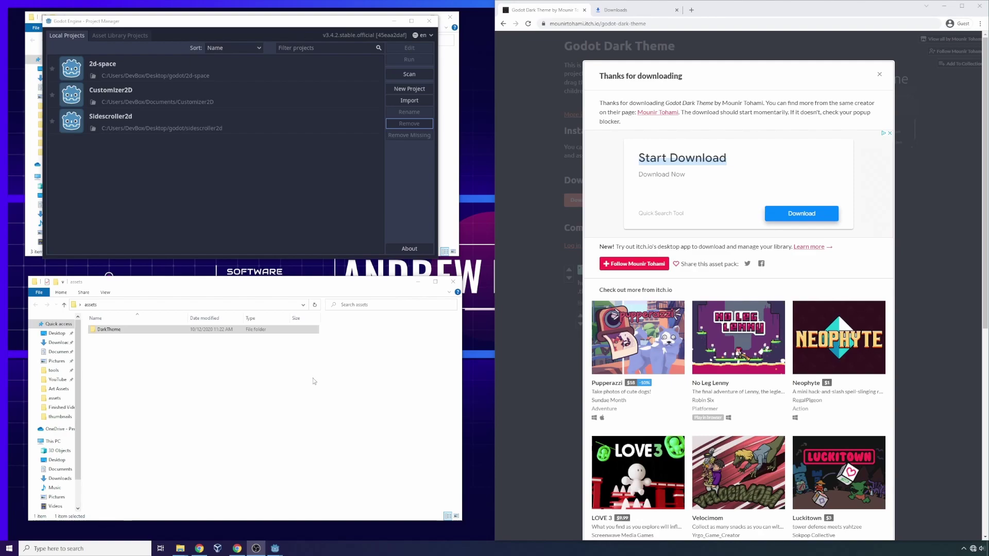
Close the itch.io download thank-you notice and enlarge the Godot Dark Theme screenshot.
left_click(880, 74)
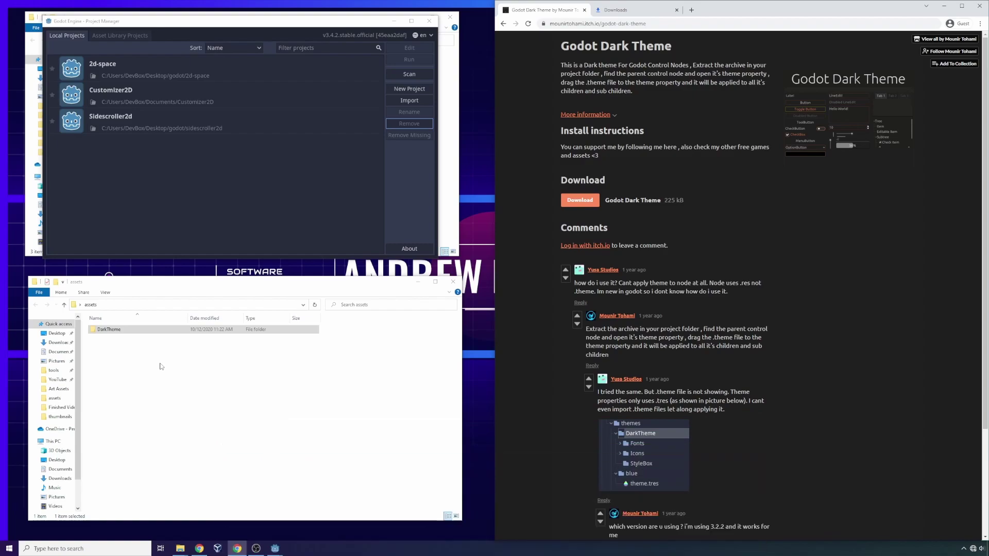
left_click(189, 415)
left_click_drag(172, 405, 173, 354)
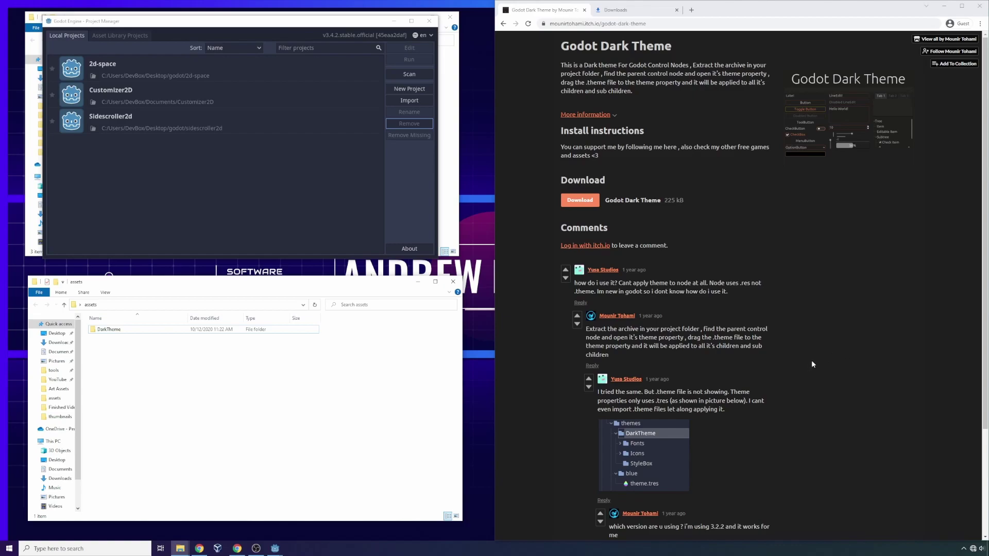
middle_click(773, 319)
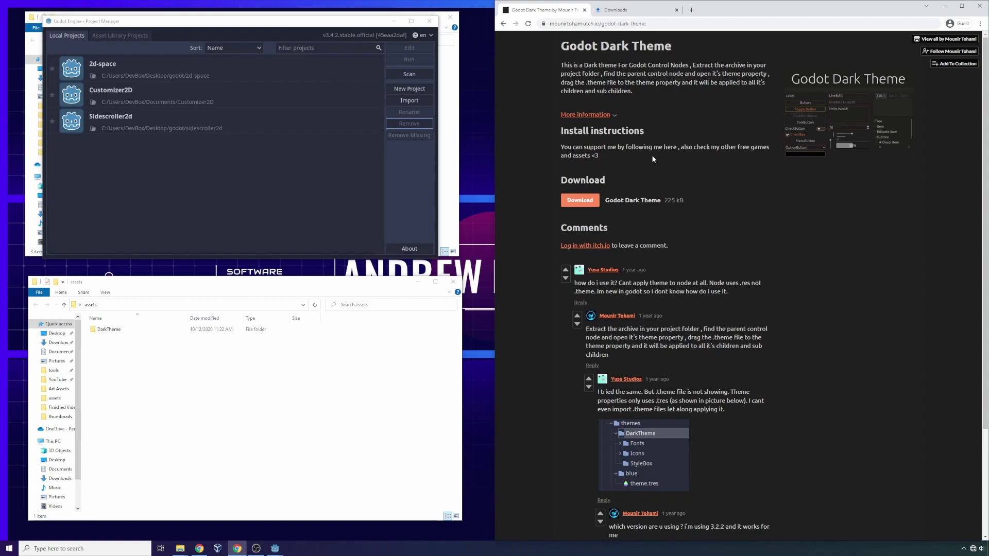
left_click(851, 126)
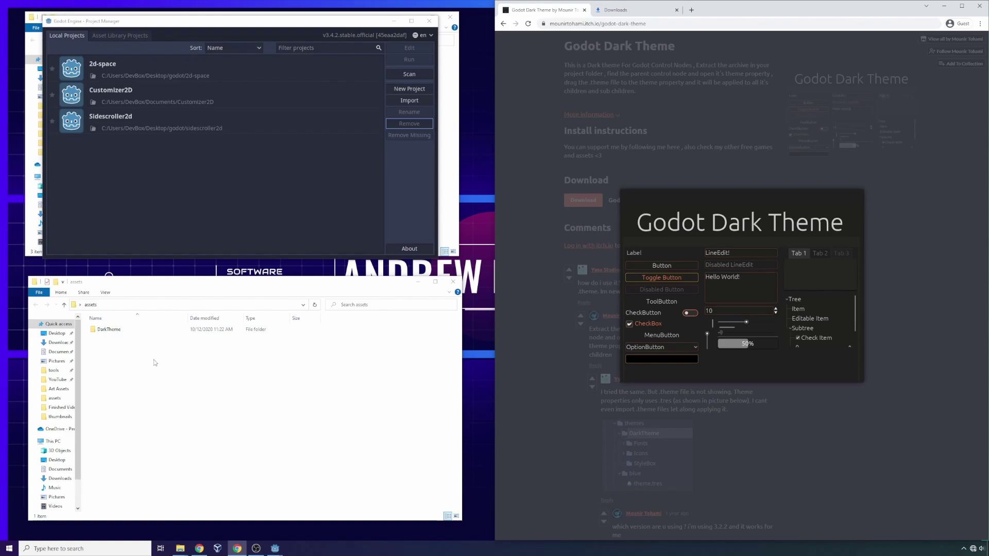
Create the Dark-theme project in a new desktop/godot/dark-theme folder and open it for editing.
left_click(404, 90)
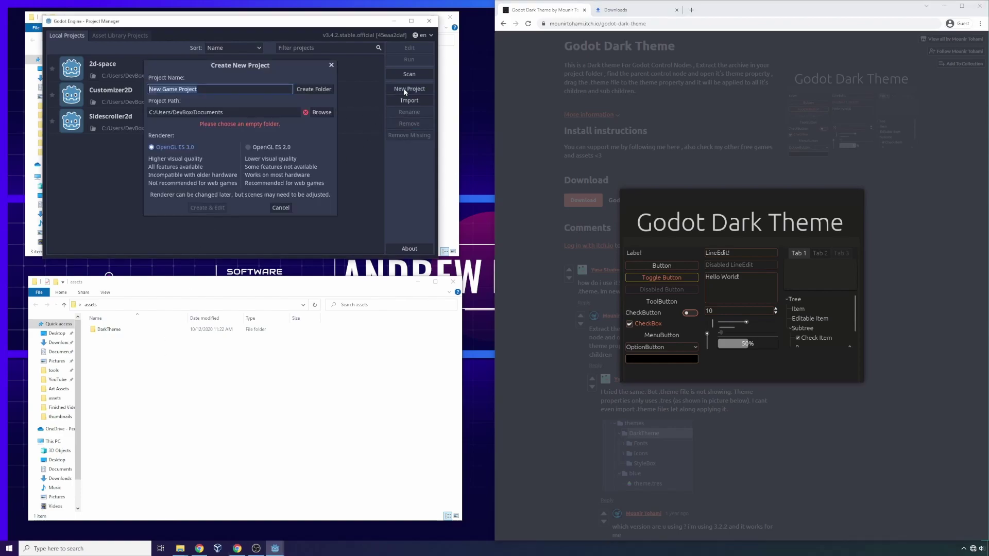
double_click(209, 112)
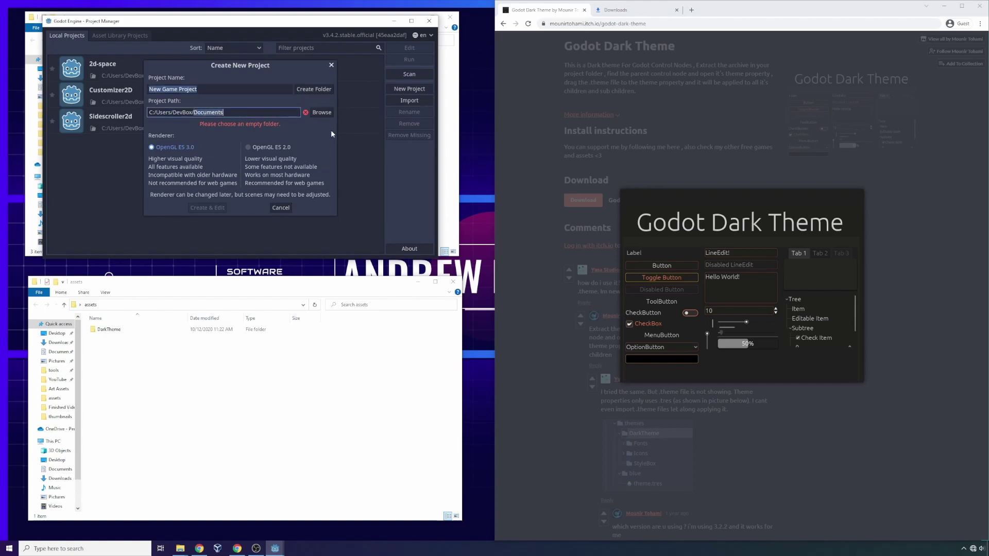
type("desktop/godot")
left_click(315, 113)
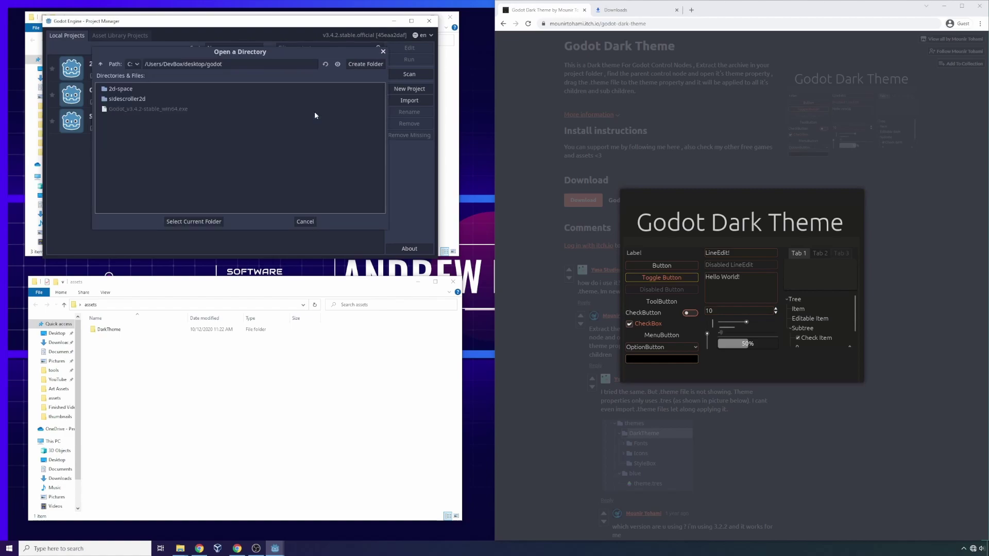
left_click(369, 65)
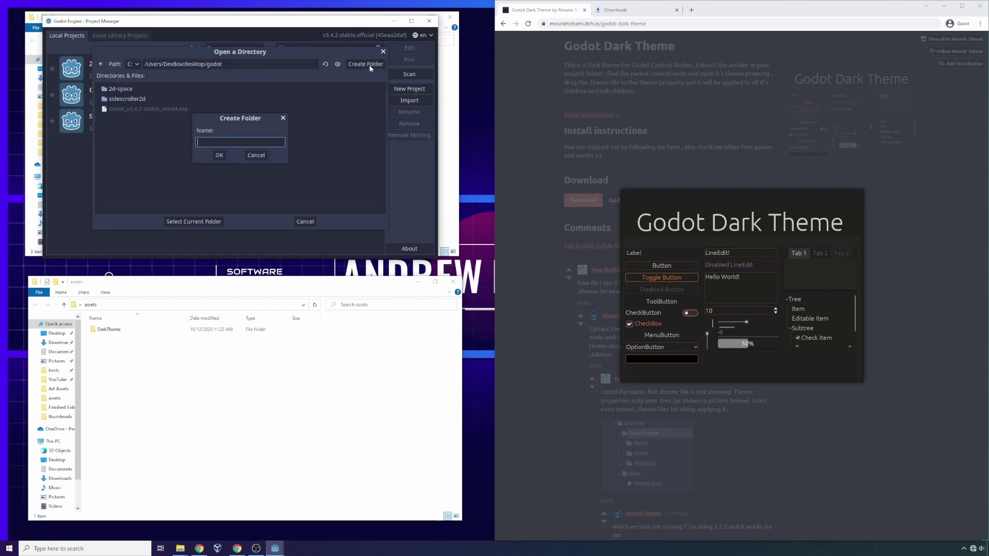
type("dark-theme")
left_click(217, 155)
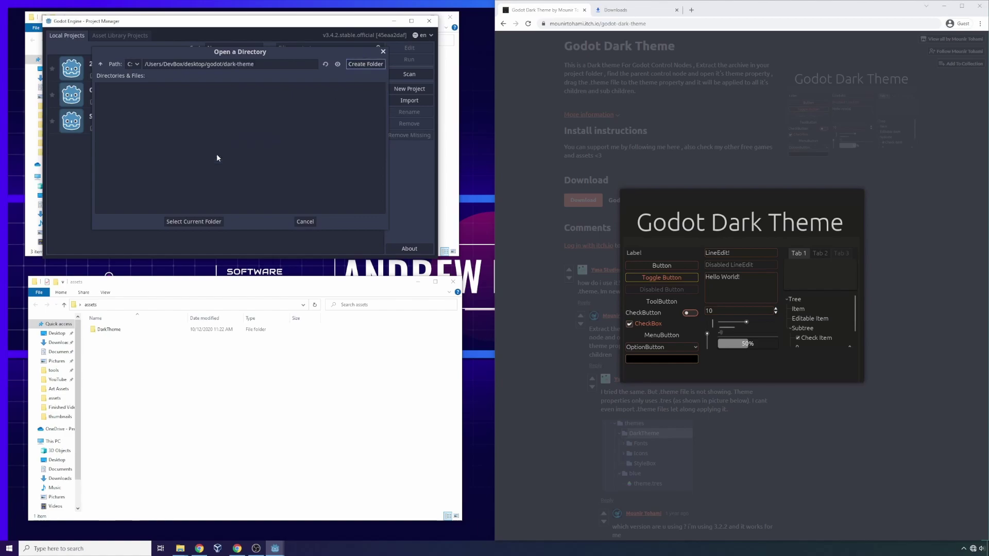
left_click(201, 223)
left_click(202, 209)
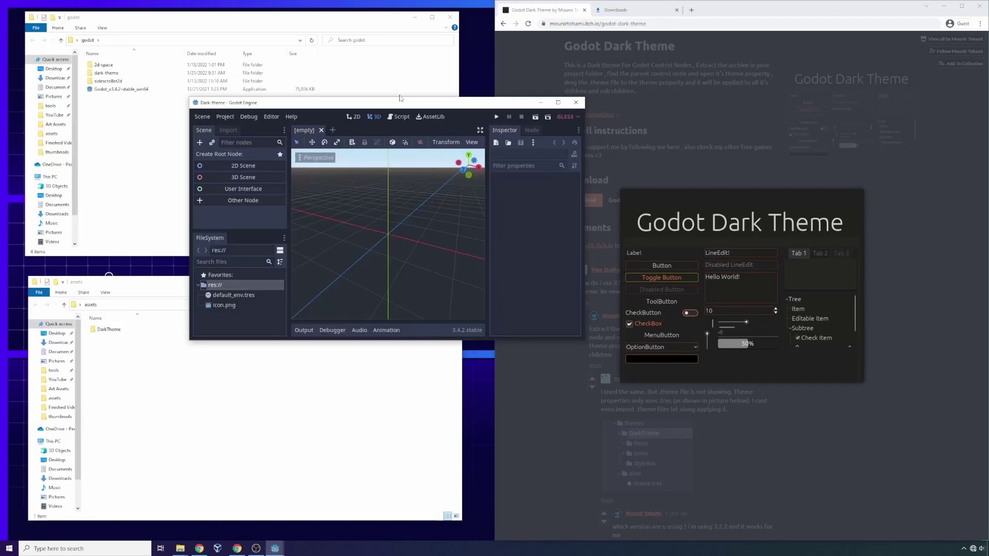
Show the project's res:// root folder in File Explorer.
left_click_drag(389, 105, 251, 15)
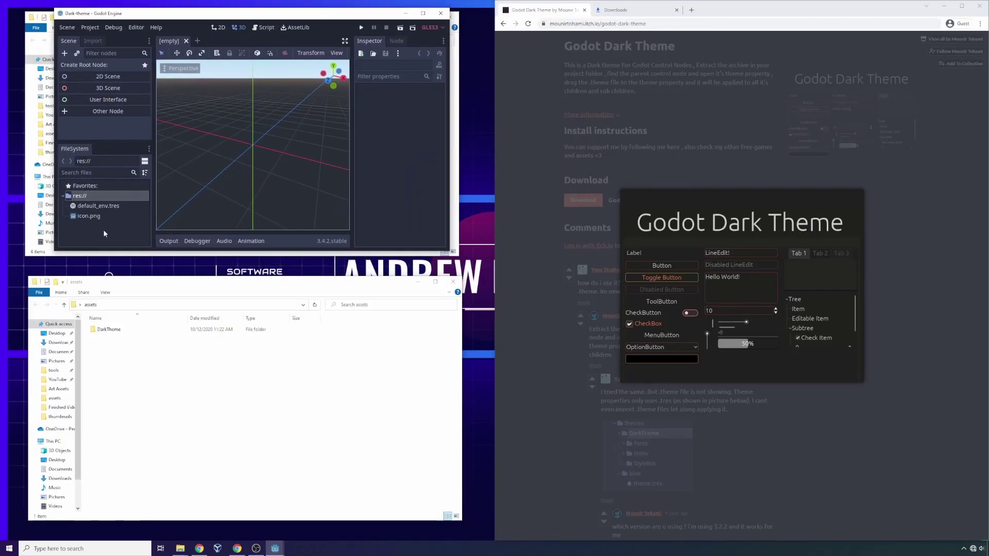
right_click(85, 197)
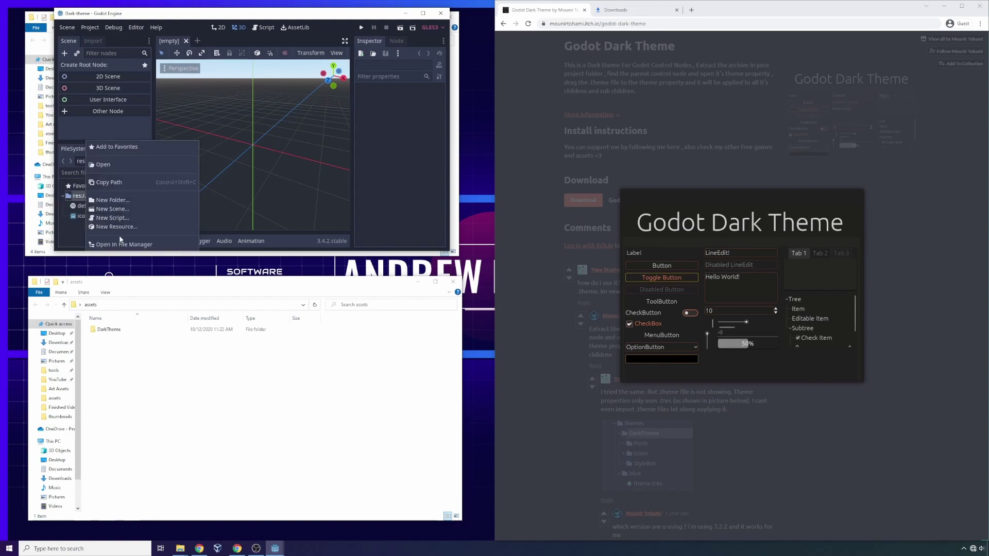
right_click(80, 198)
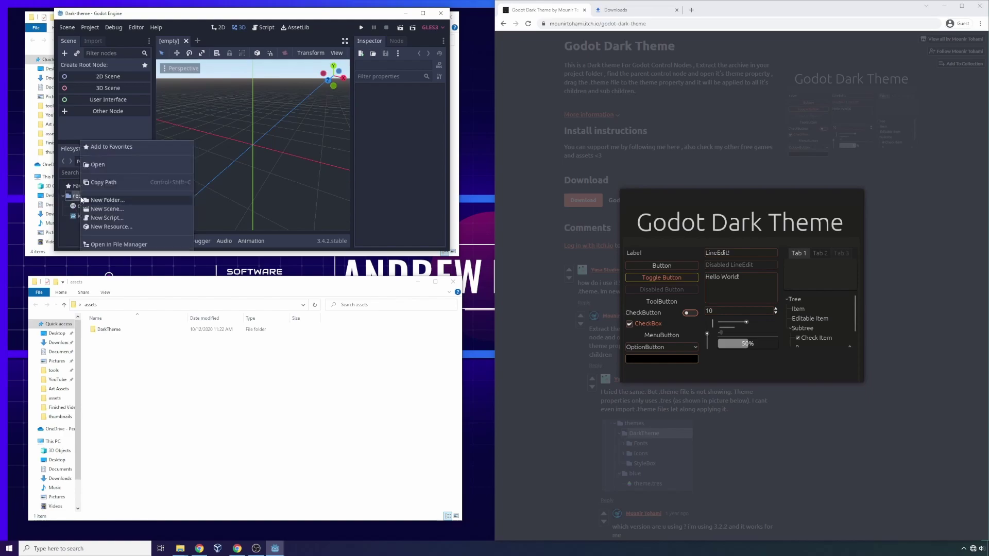
left_click(119, 244)
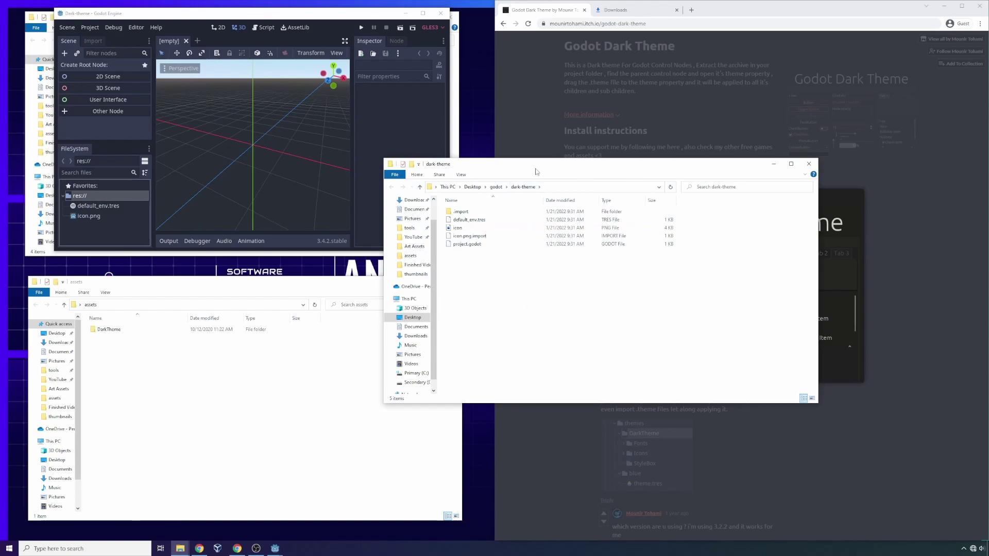
Arrange the project and assets Explorer windows side by side, selecting DarkTheme.
left_click_drag(515, 164, 401, 304)
left_click(153, 342)
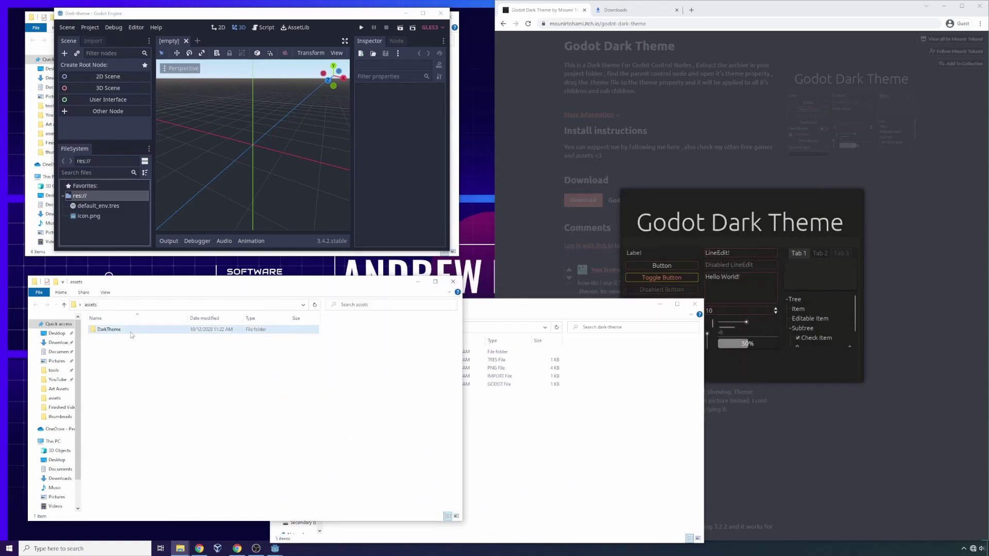
left_click(620, 455)
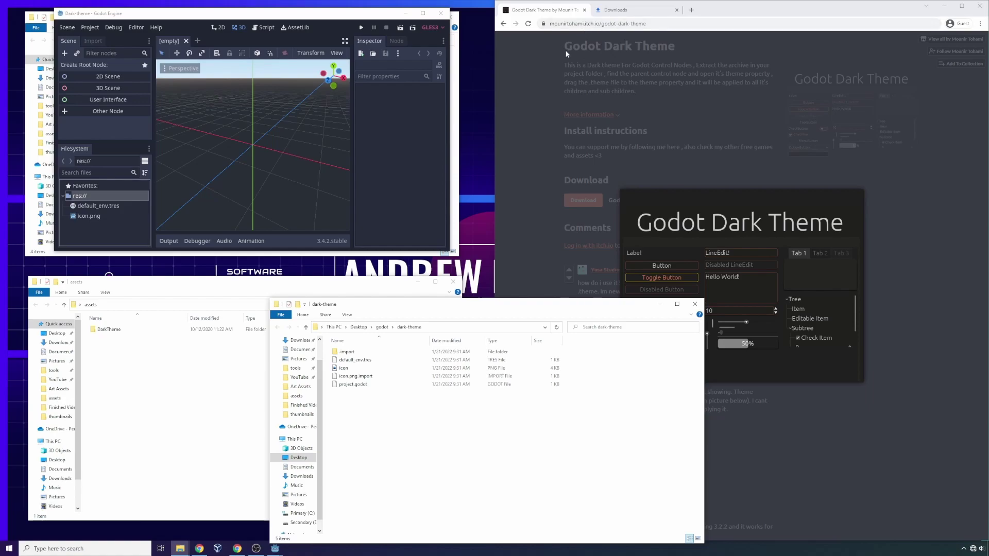
left_click_drag(485, 309, 558, 236)
left_click(171, 330)
mouse_move(138, 382)
left_mouse_down()
mouse_move(132, 324)
mouse_move(154, 371)
left_mouse_up()
Add a new assets folder inside the dark-theme project folder.
left_click(511, 346)
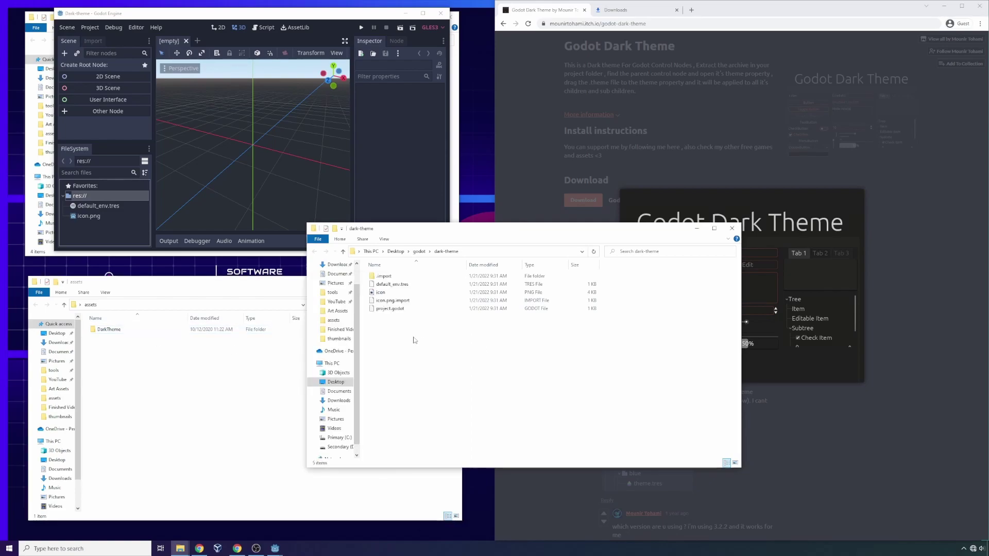
left_click(125, 349)
left_click(249, 331)
right_click(603, 364)
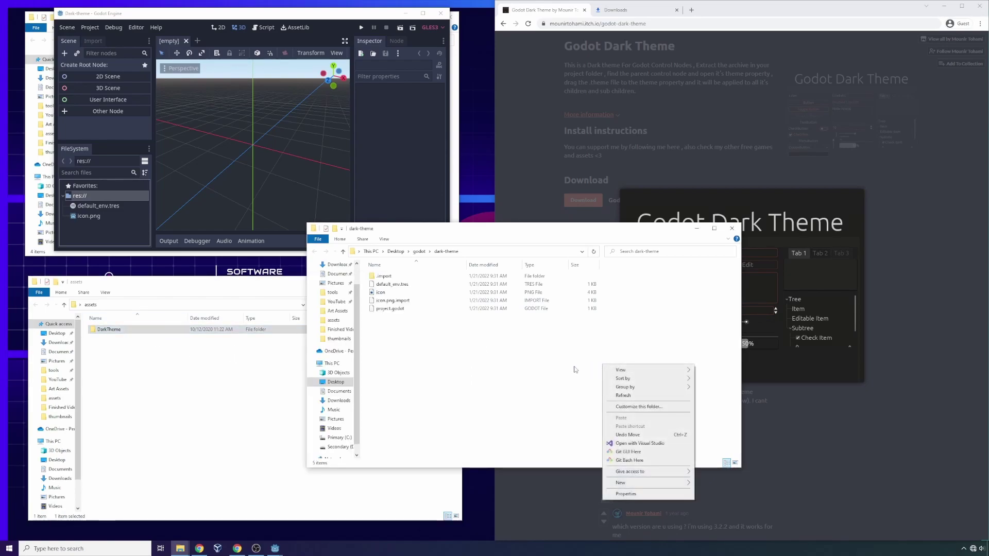
mouse_move(650, 486)
left_click(724, 387)
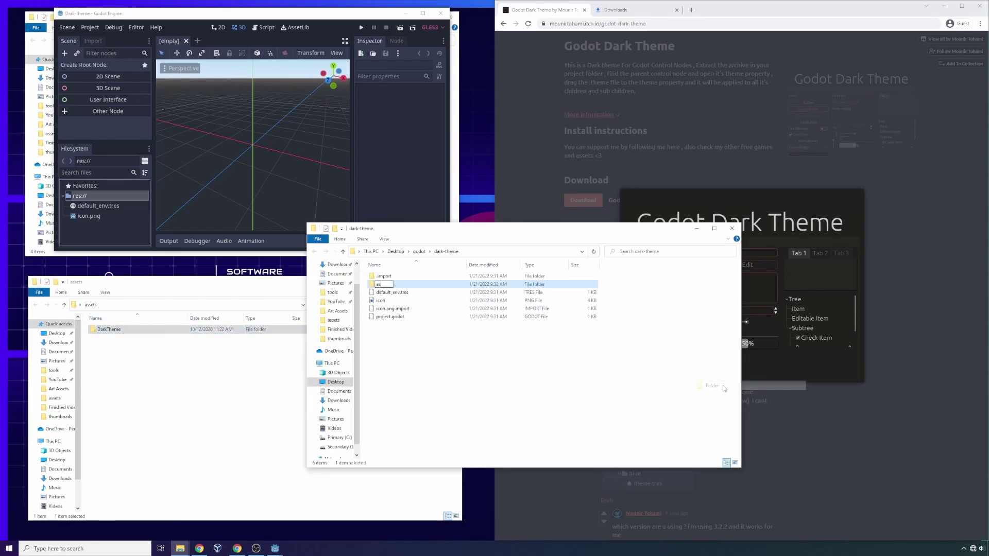
type("assets")
key("Return")
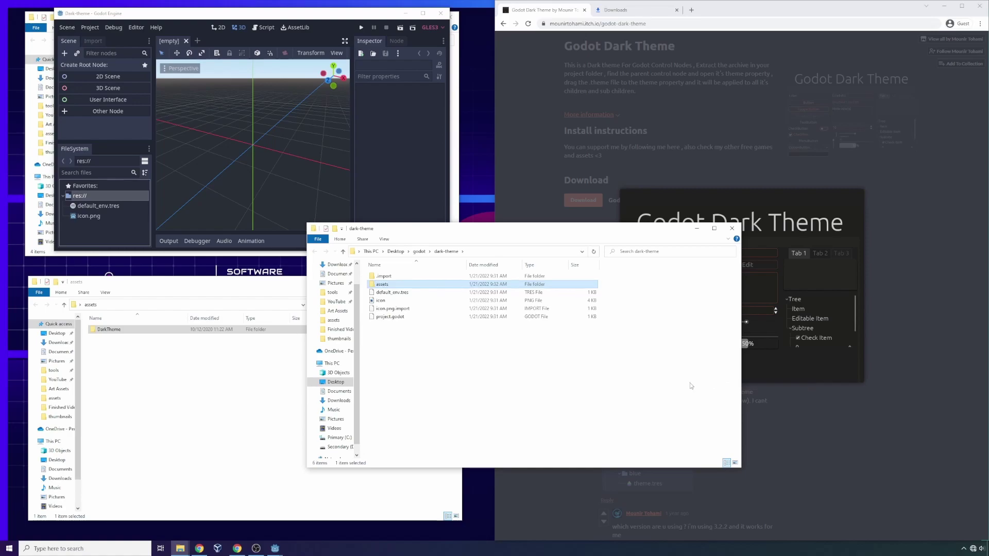
Add a second new folder named 'scenes' to the project.
right_click(477, 343)
mouse_move(496, 461)
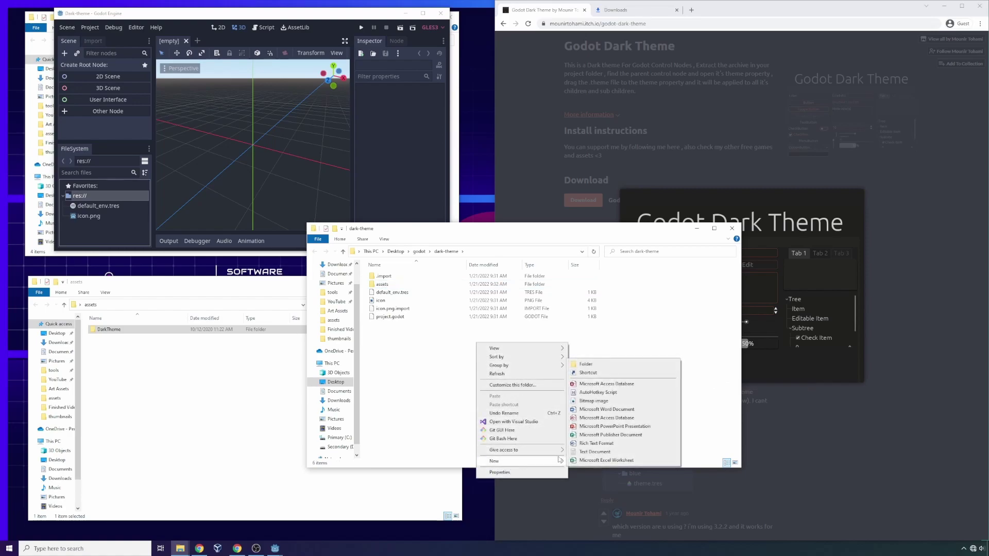
left_click(594, 366)
type("scenes")
key("BackSpace")
key("BackSpace")
key("BackSpace")
type("enes")
key("Return")
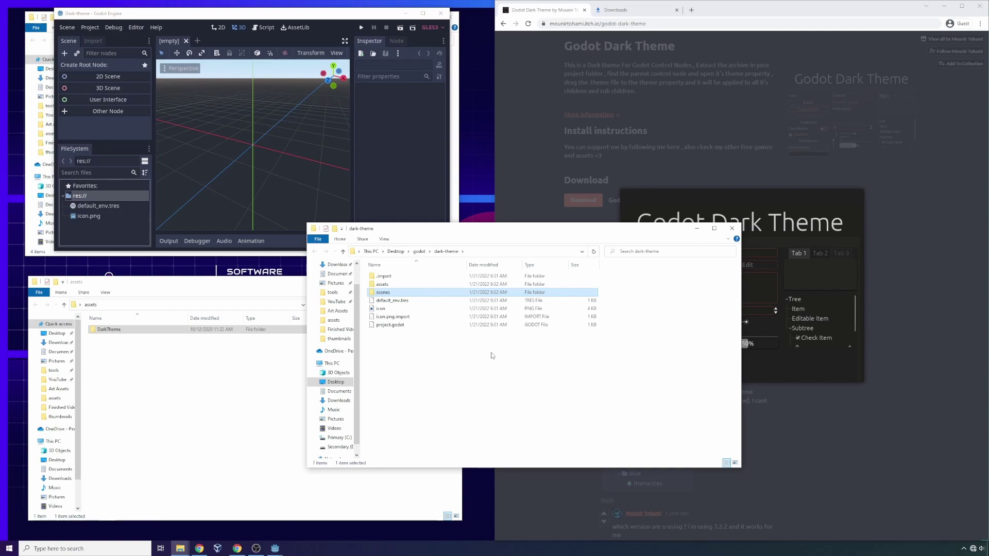
Move the DarkTheme folder into the project's assets folder.
left_click_drag(475, 232, 555, 252)
left_click(471, 306)
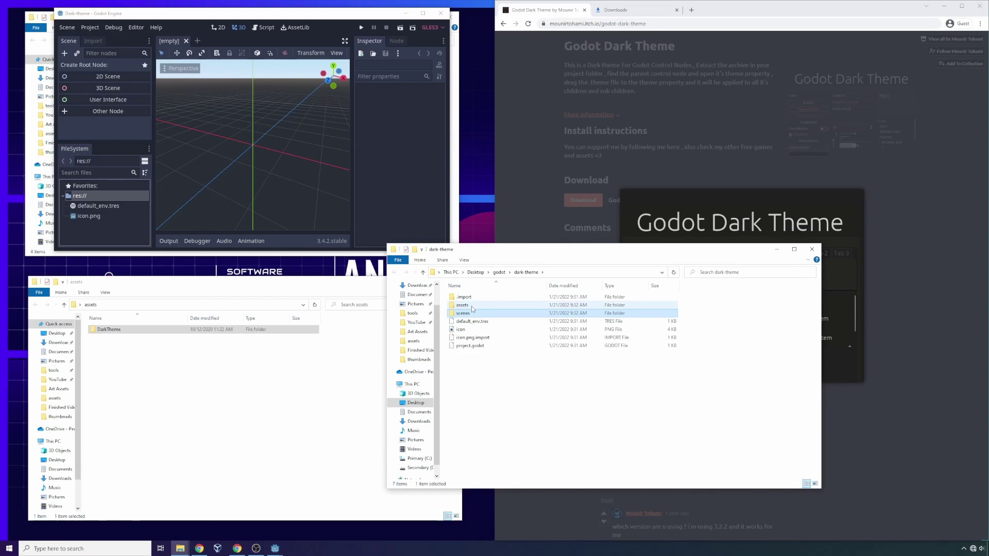
double_click(471, 306)
left_click_drag(112, 328, 595, 344)
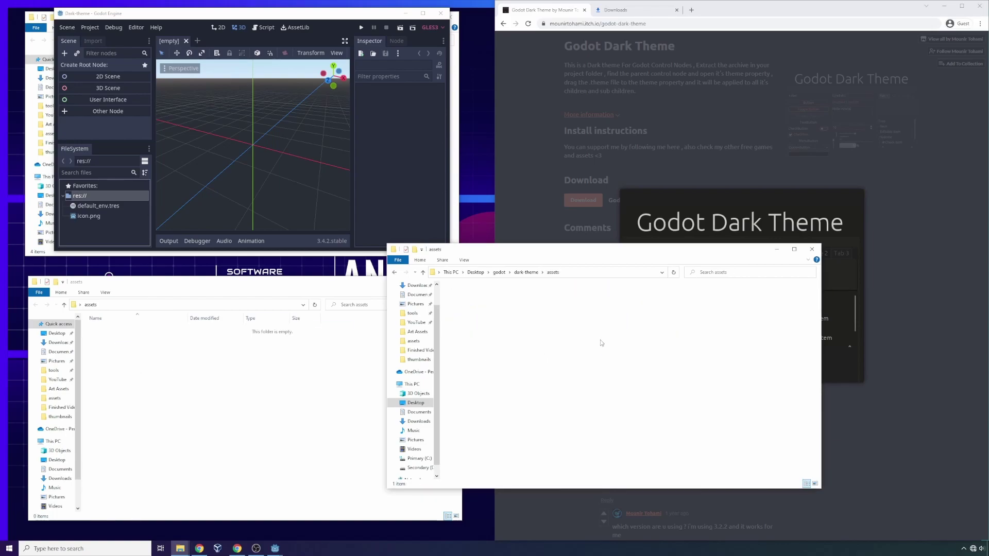
Maximize the editor, create a Node2D scene and save it as main.tscn.
left_click(422, 13)
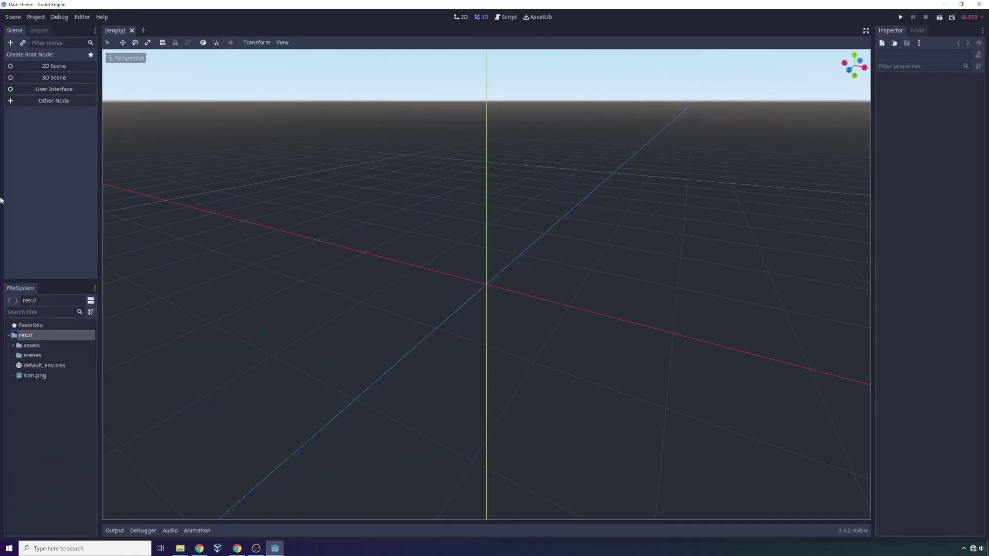
left_click(32, 356)
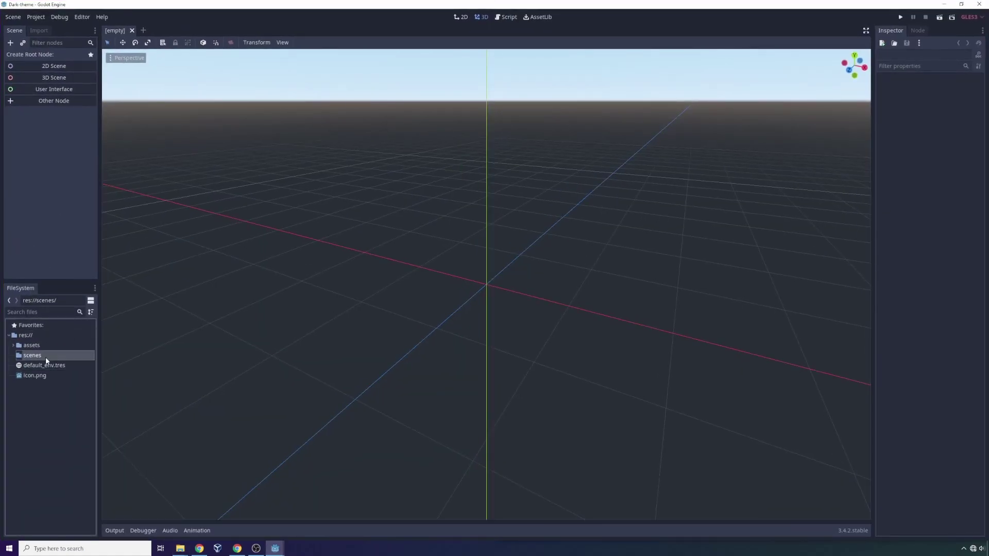
left_click(58, 66)
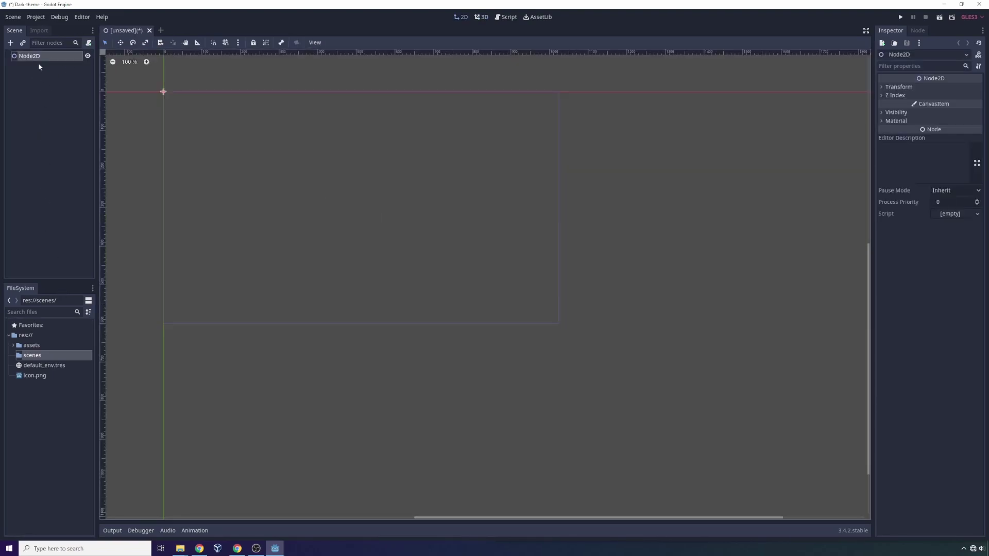
key("ctrl+s")
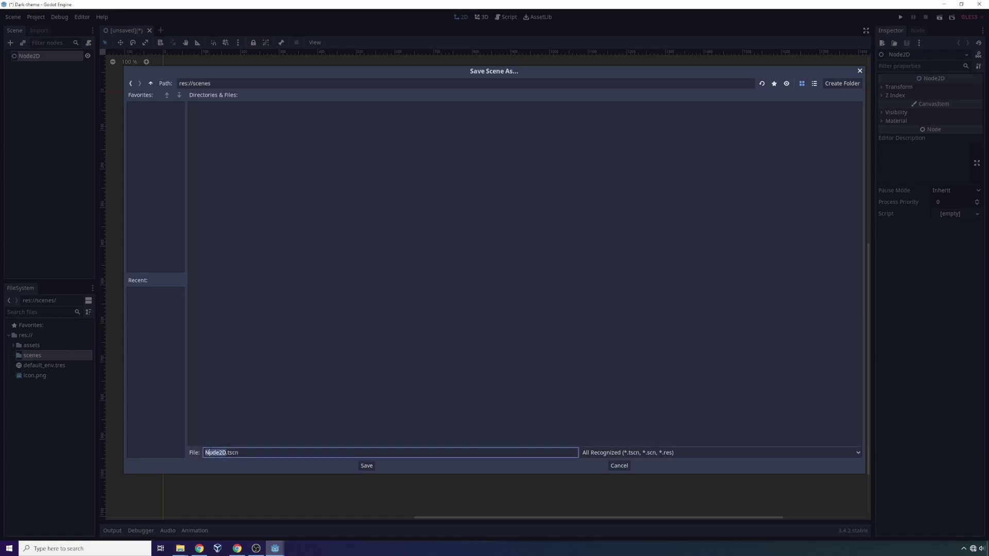
type("main")
left_click(372, 466)
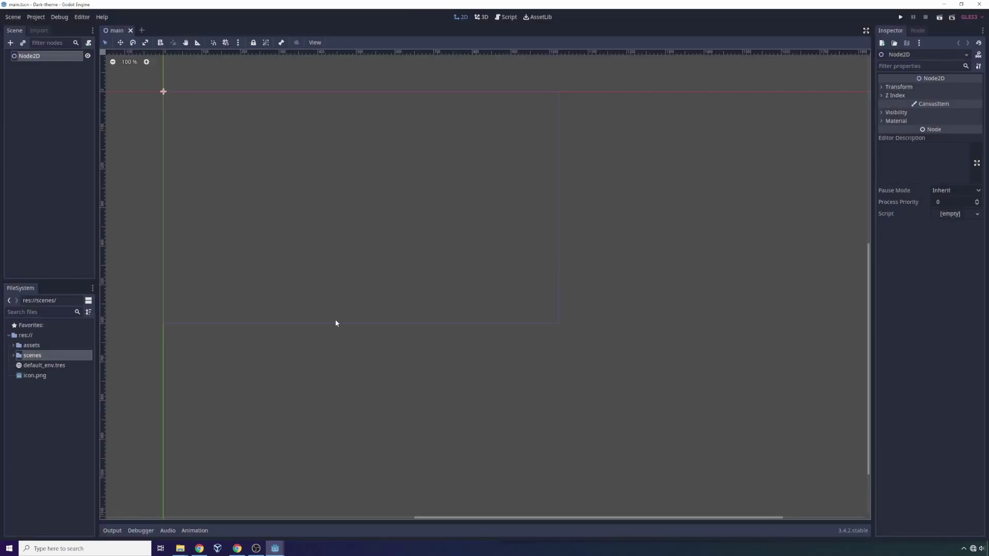
Expand the scenes folder in FileSystem and bring up its context menu.
right_click(58, 62)
left_click(38, 197)
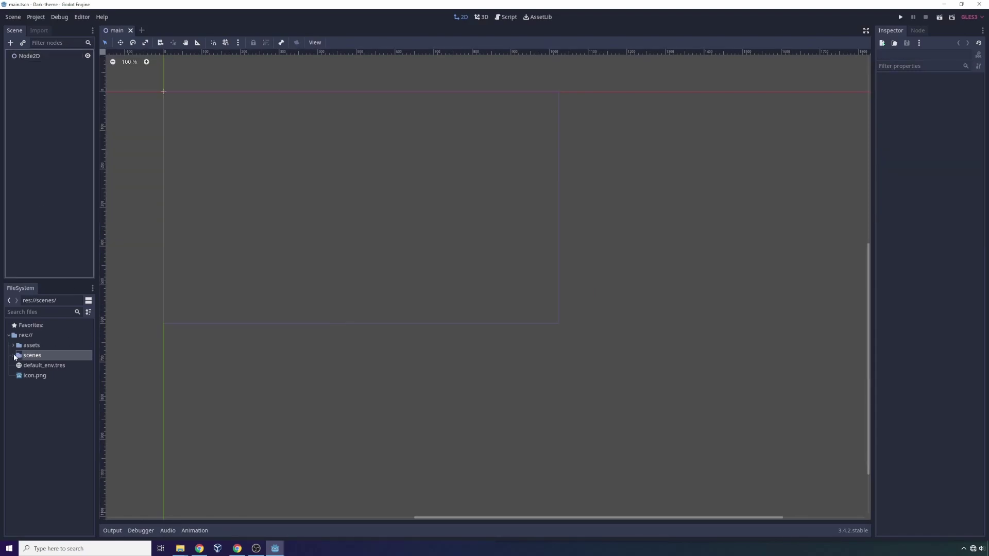
left_click(14, 356)
right_click(34, 356)
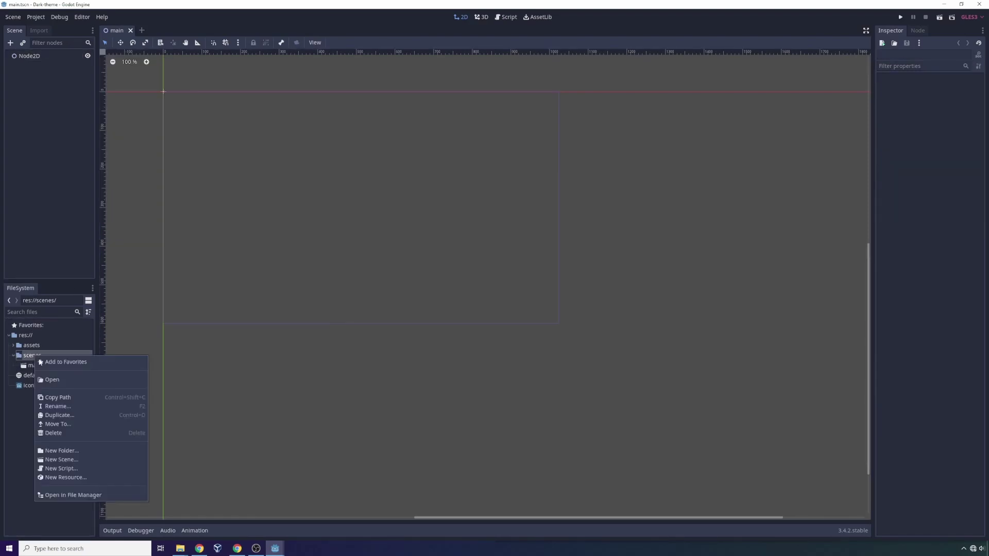
Create a new scene in the scenes folder with a User Interface (Control) root.
left_click(73, 461)
type("player")
key("Return")
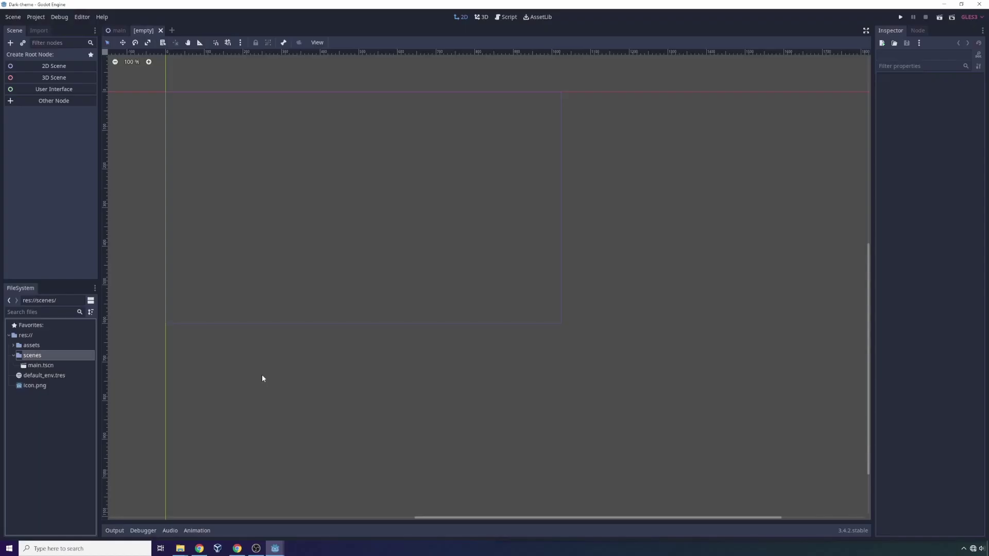
left_click(60, 90)
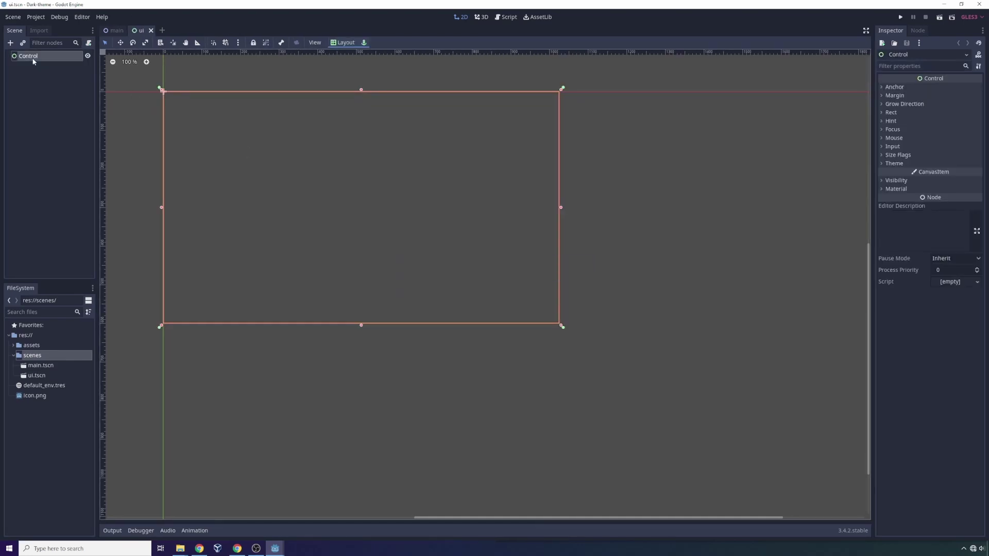
Add Button and CheckBox child nodes under the Control root.
left_click(51, 66)
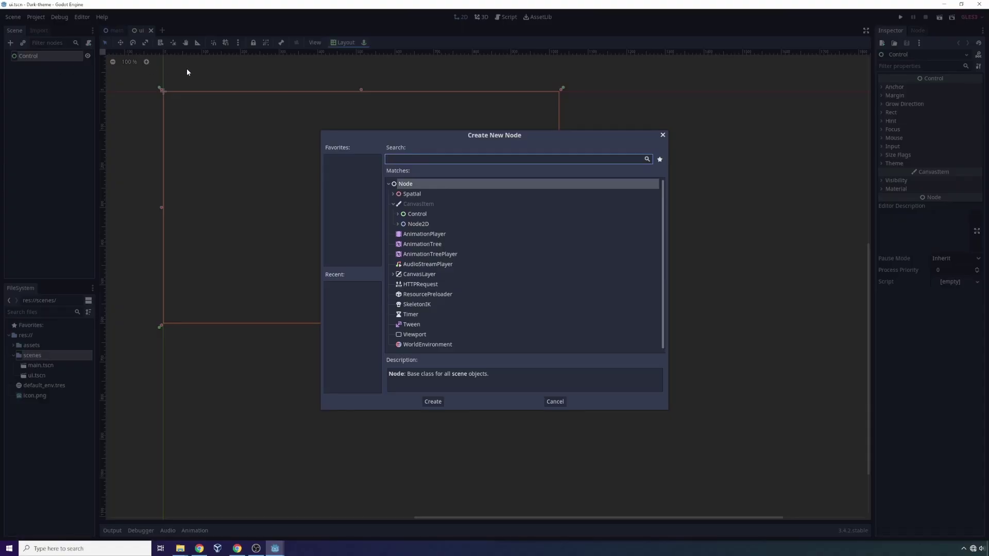
type("button")
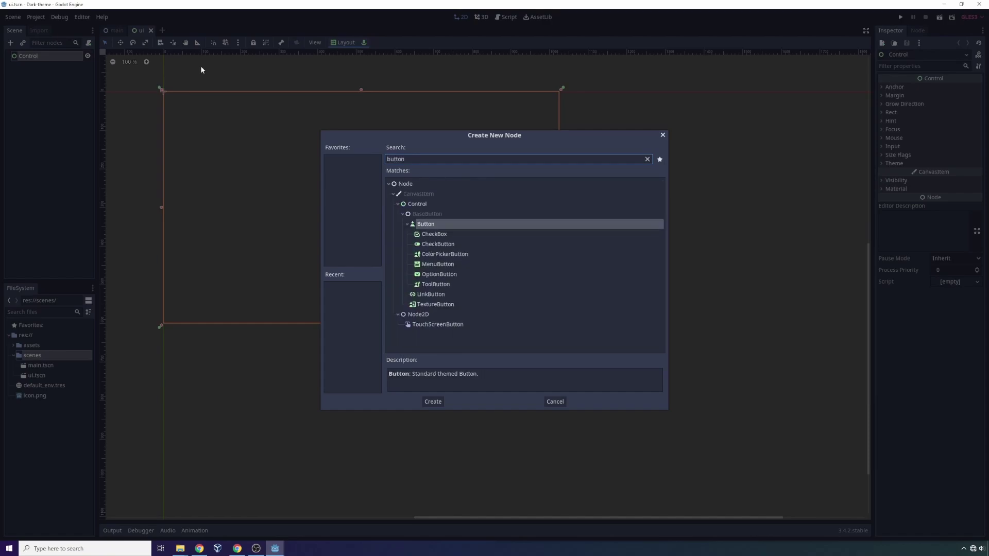
left_click(433, 401)
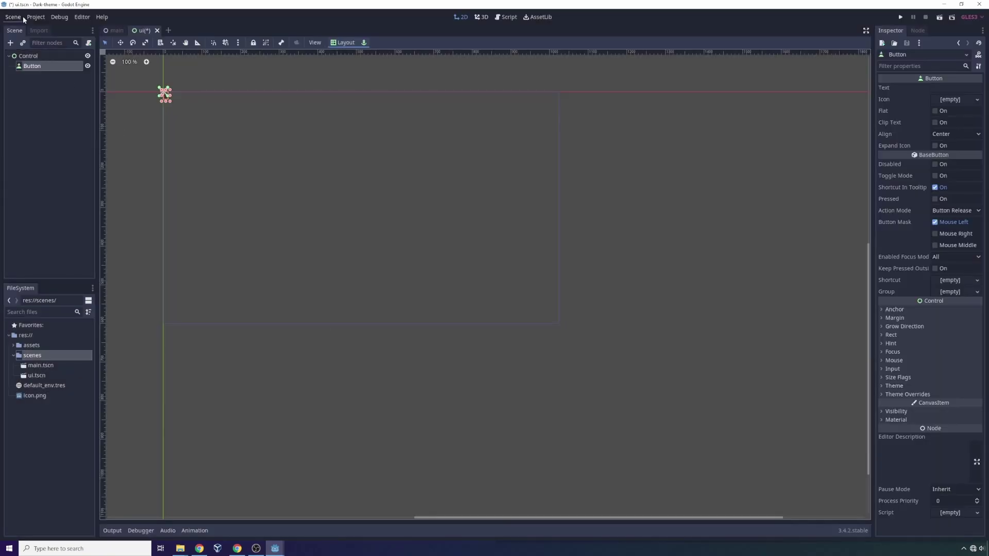
right_click(51, 57)
left_click(64, 63)
type("c")
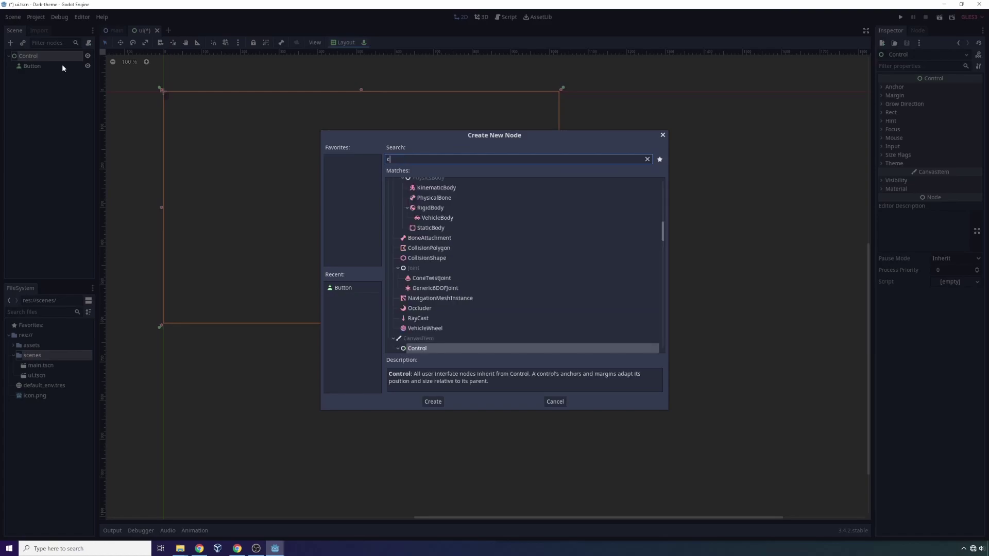
type("heck")
left_click(431, 233)
left_click(435, 404)
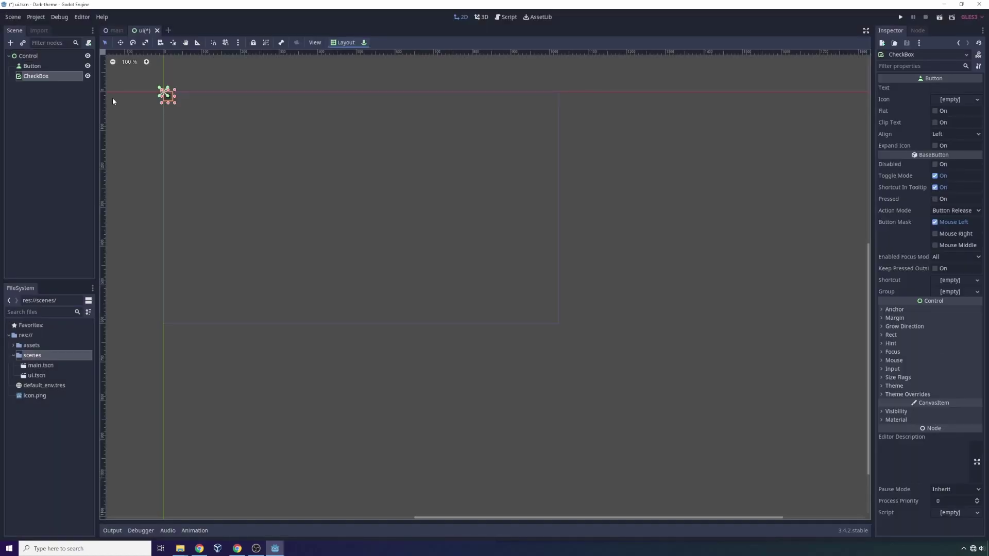
Add a CheckButton under Control and search for LineEdit as the next child.
right_click(44, 56)
left_click(60, 61)
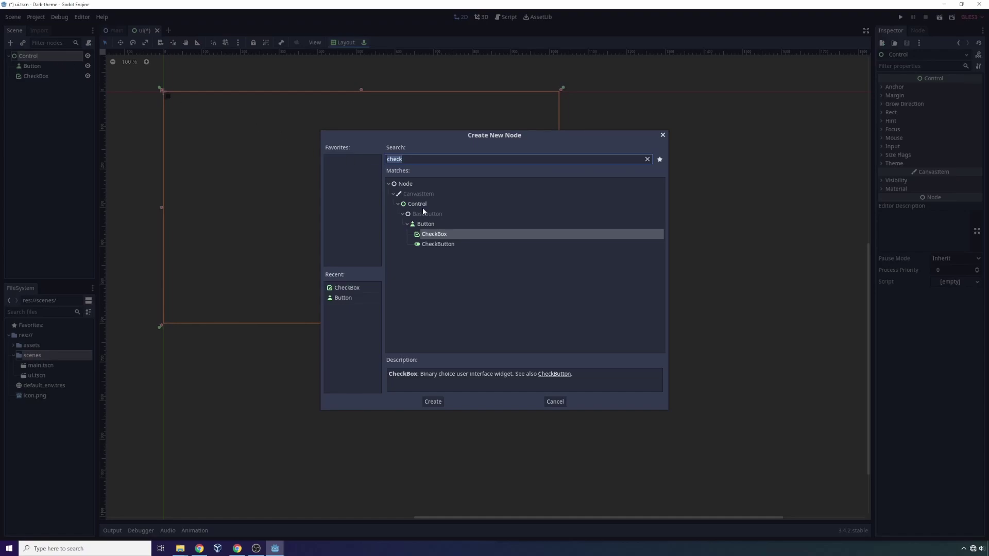
left_click(435, 244)
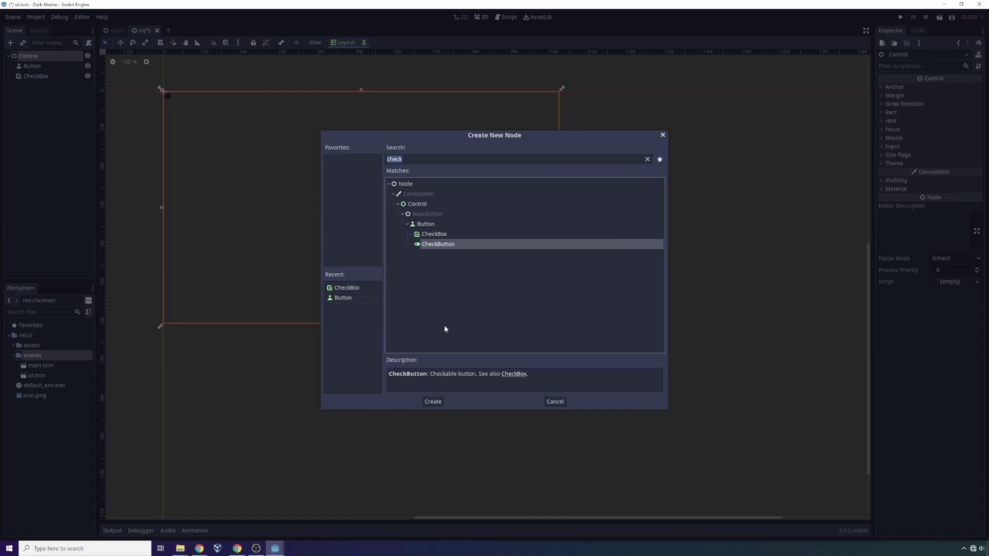
left_click(433, 402)
right_click(64, 54)
left_click(71, 62)
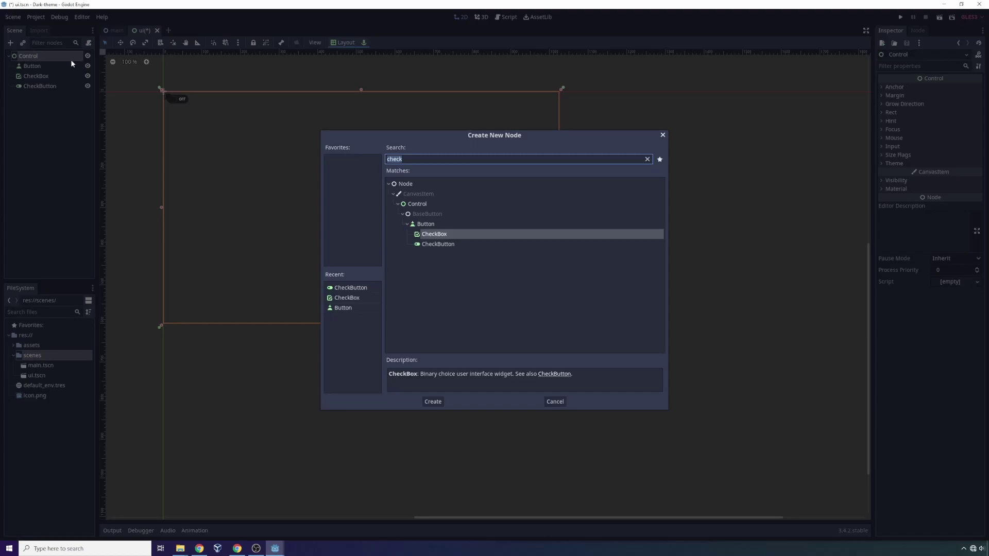
type("lined")
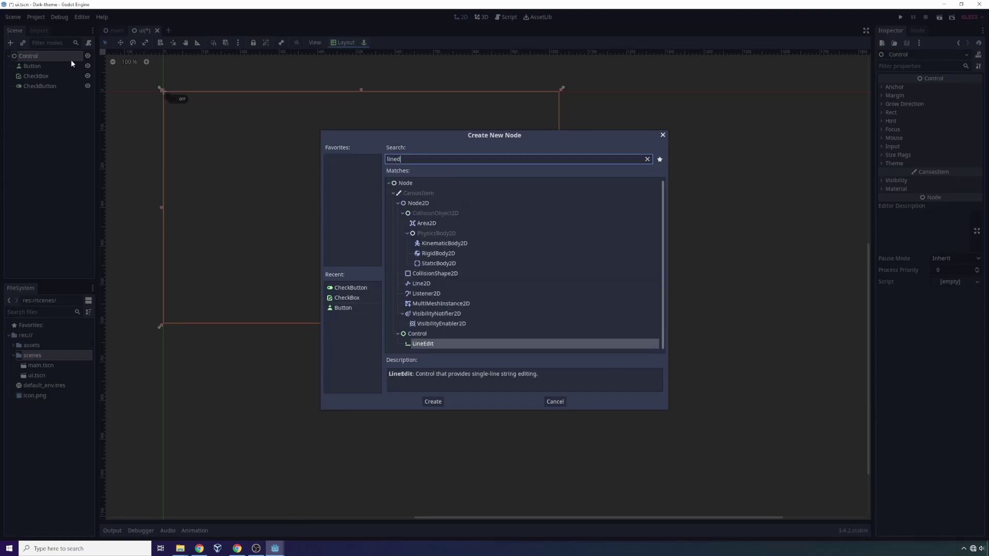
Add the LineEdit and spread LineEdit, CheckButton, CheckBox and Button across the canvas.
left_click(432, 402)
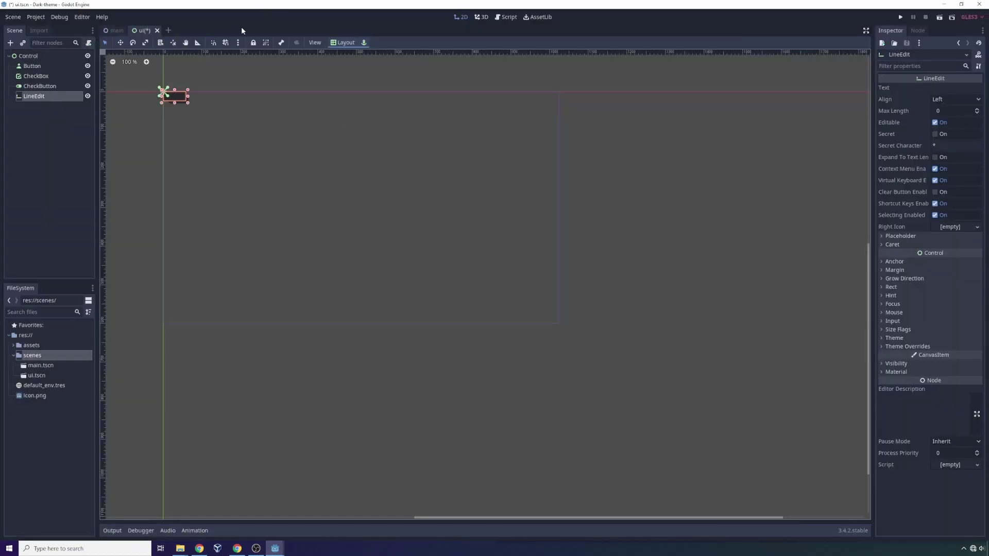
left_click_drag(181, 106, 609, 132)
left_click_drag(173, 107, 572, 200)
left_click_drag(175, 113, 207, 302)
left_click_drag(163, 103, 199, 129)
Set the Button's text to 'Click Me', save the ui scene, and dismiss the main-scene prompt.
left_click(943, 88)
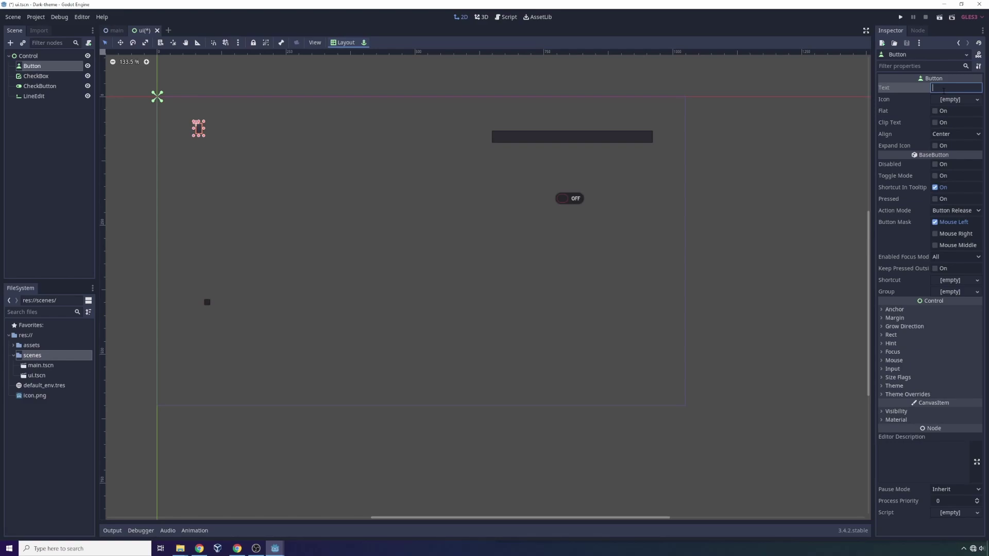
type("Click Me")
left_click(694, 227)
key("ctrl+s")
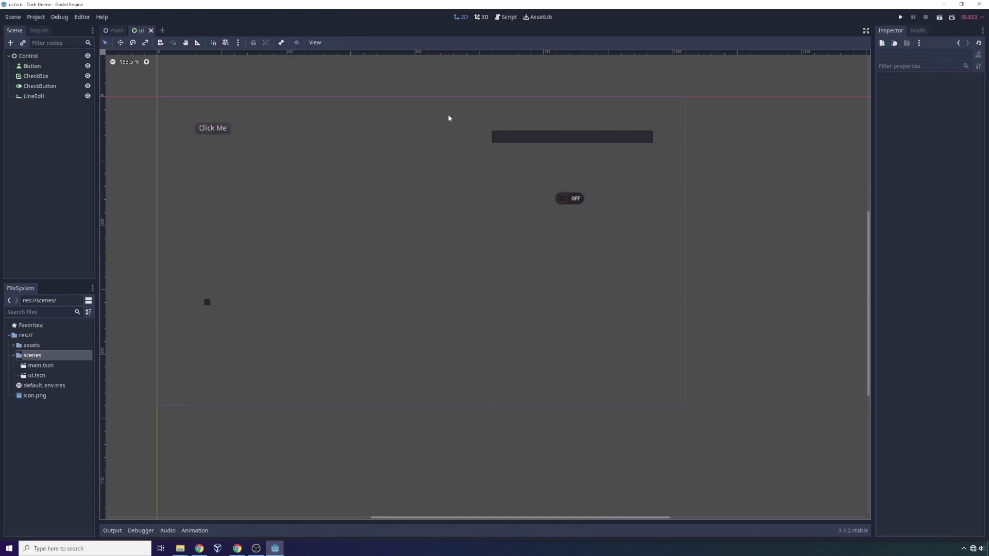
left_click(901, 17)
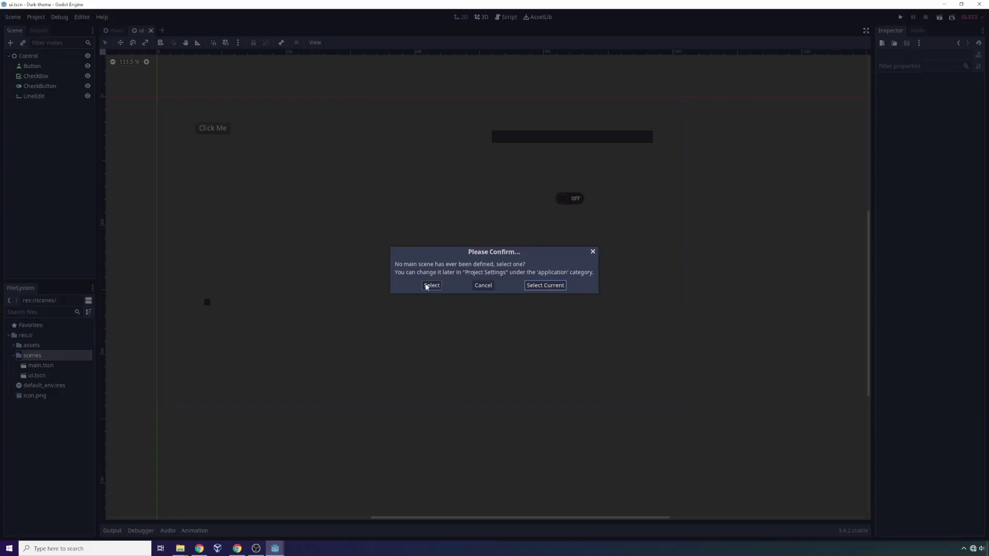
left_click(594, 252)
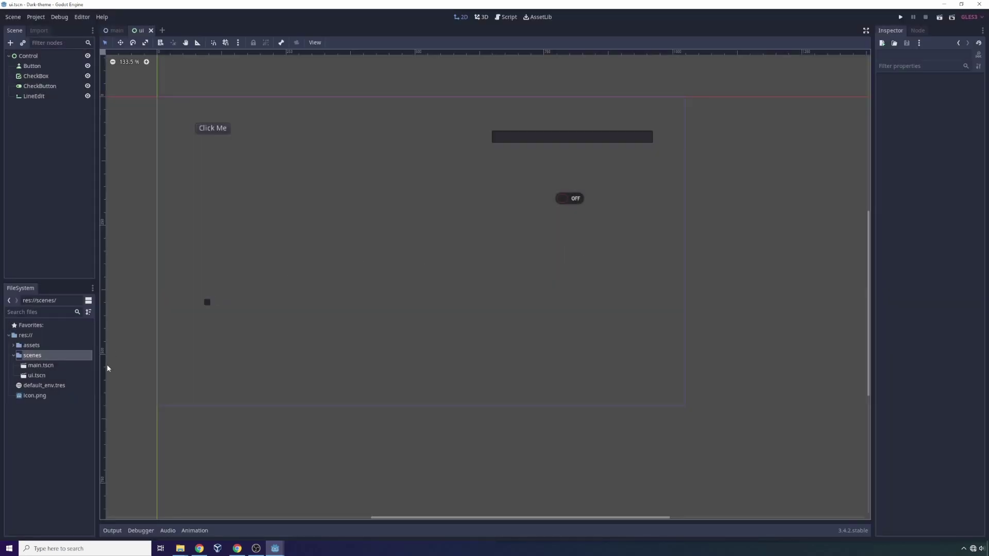
Open main.tscn, add a Camera2D under Node2D with Current enabled, and save.
double_click(41, 365)
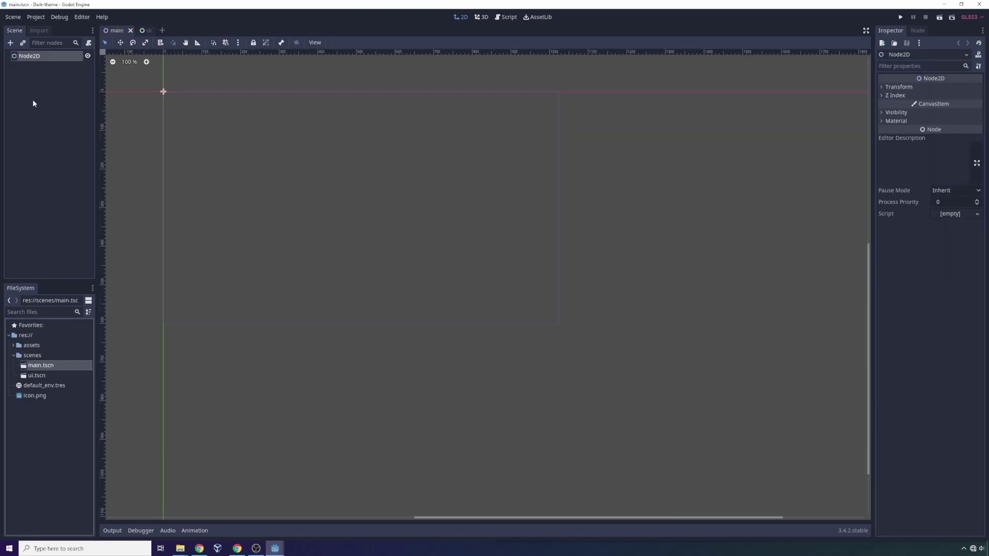
right_click(41, 53)
left_click(65, 57)
type("ca")
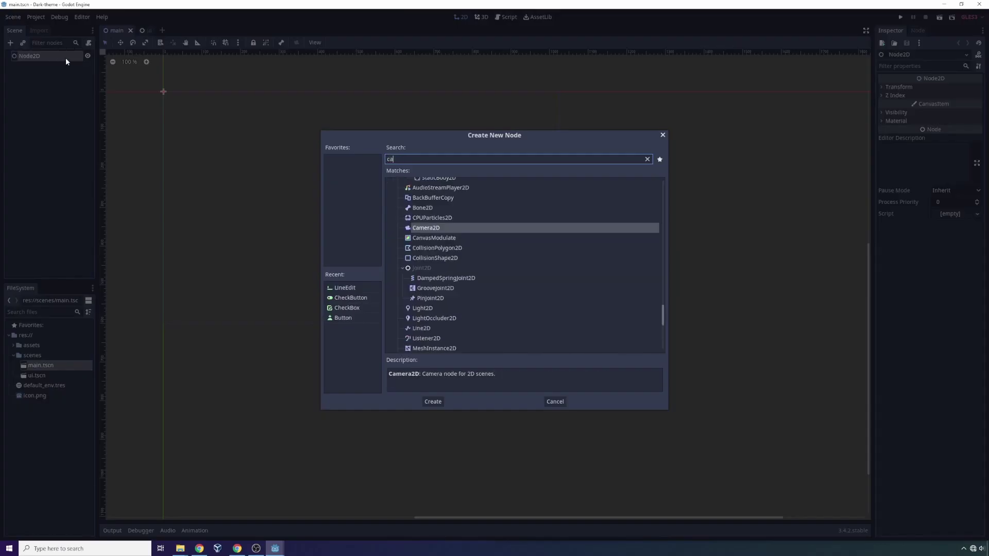
type("mera")
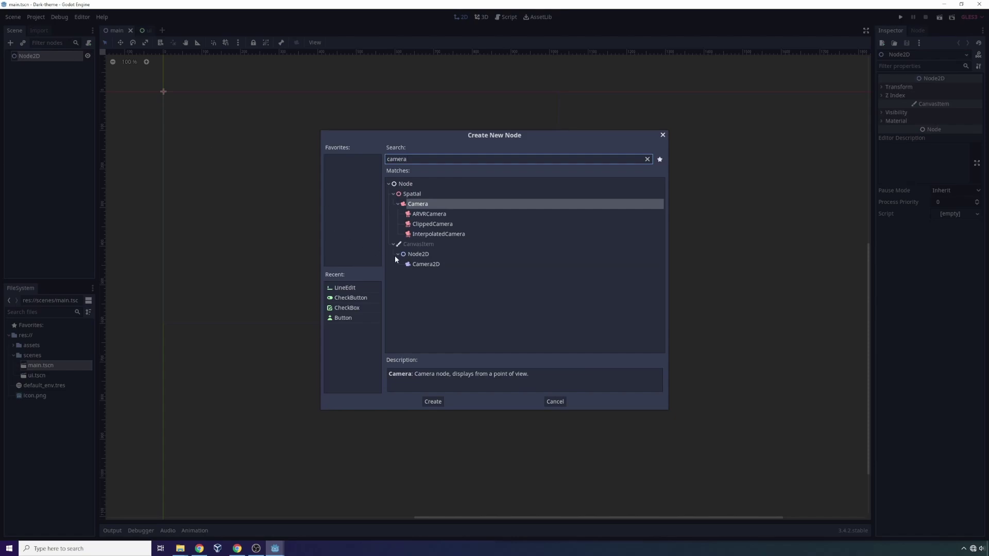
left_click(425, 263)
left_click(433, 402)
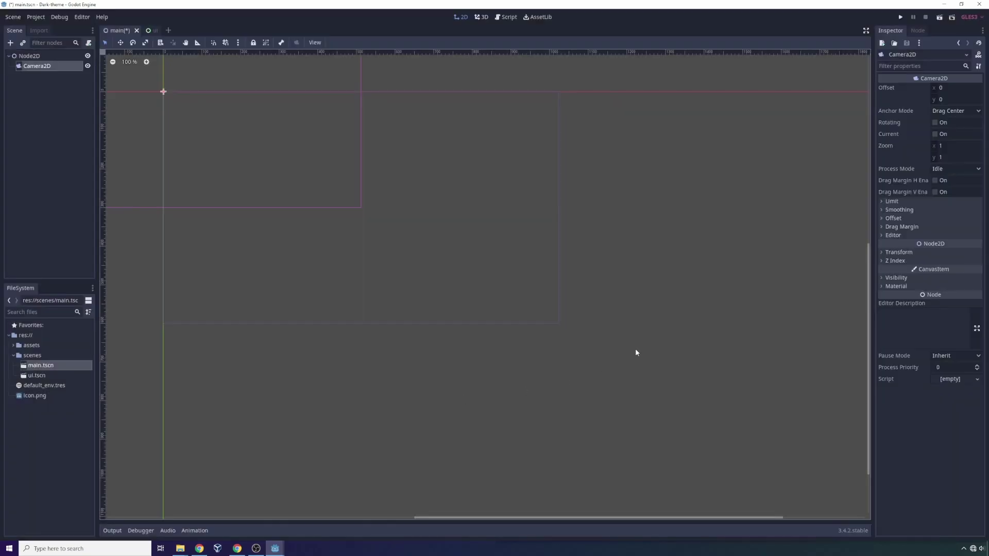
left_click(935, 135)
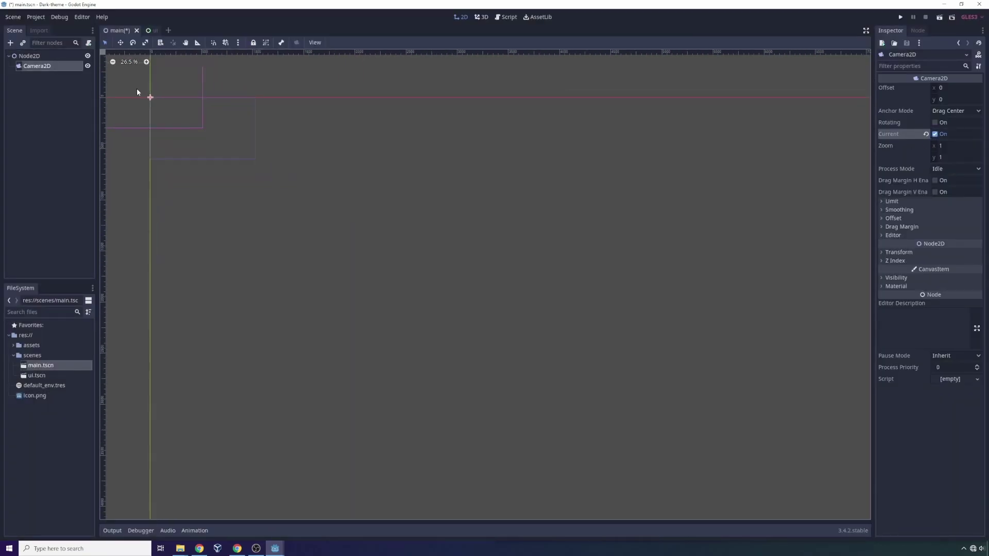
scroll(130, 126, "down", 5)
scroll(177, 214, "up", 4)
scroll(299, 284, "up", 2)
scroll(155, 221, "down", 2)
scroll(129, 203, "up", 2)
key("ctrl+s")
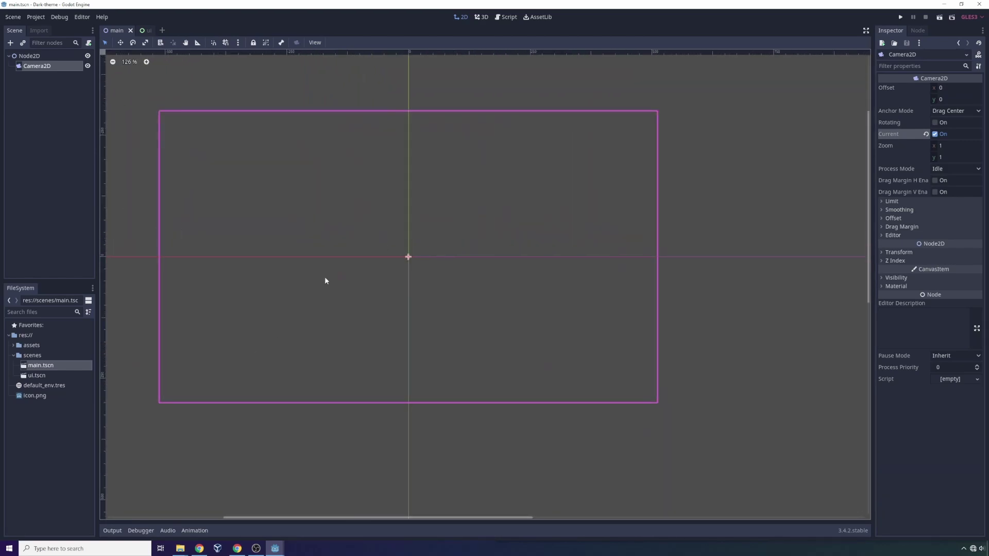
Add a CanvasLayer child under Node2D and save the main scene.
left_click(29, 56)
right_click(29, 55)
left_click(56, 65)
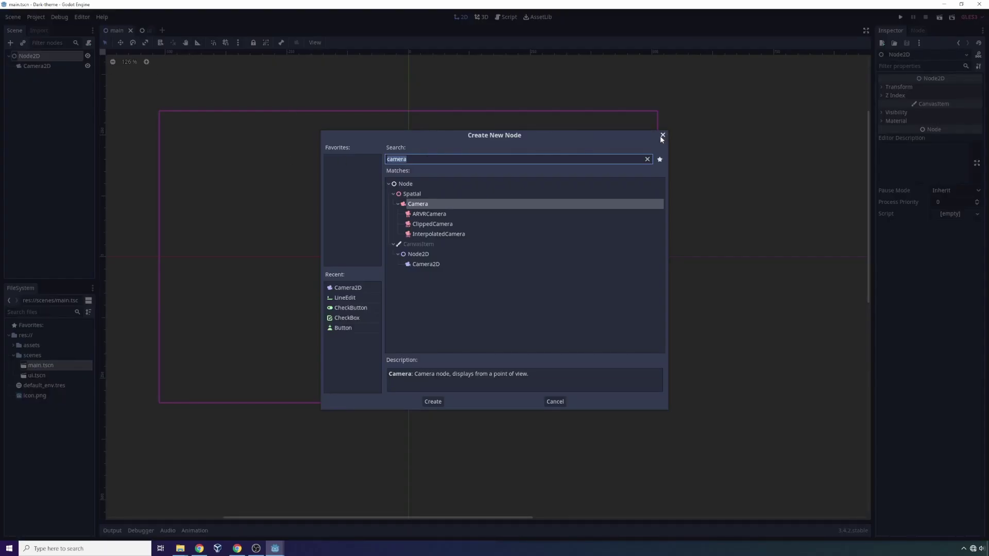
type("canvas")
scroll(463, 296, "down", 5)
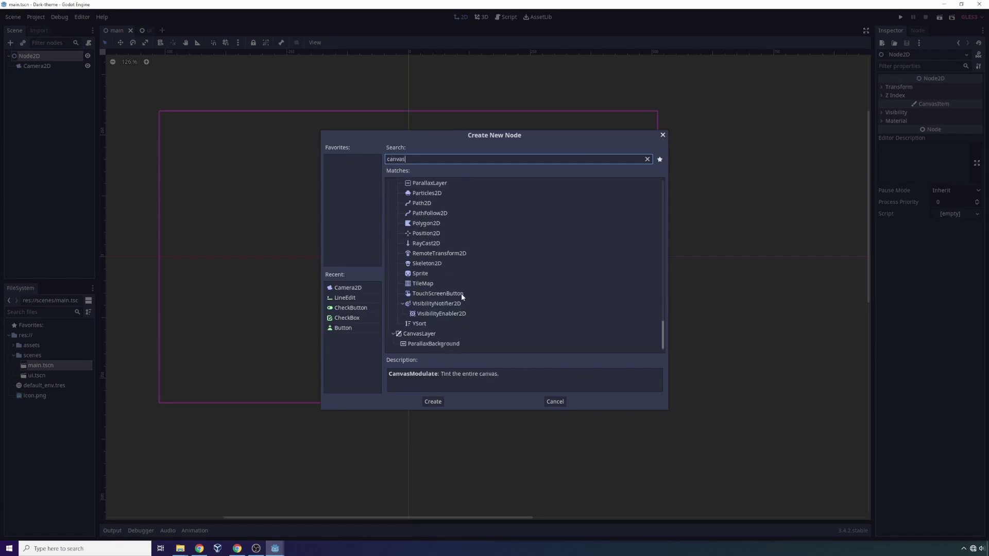
left_click(419, 334)
left_click(433, 401)
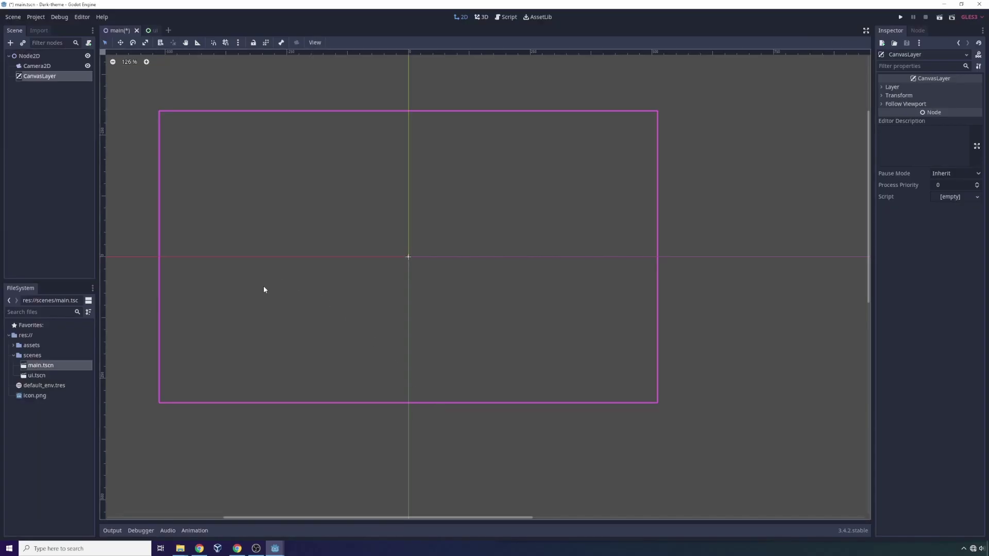
key("ctrl+s")
Instance the ui scene beneath the CanvasLayer.
left_click_drag(37, 376, 52, 78)
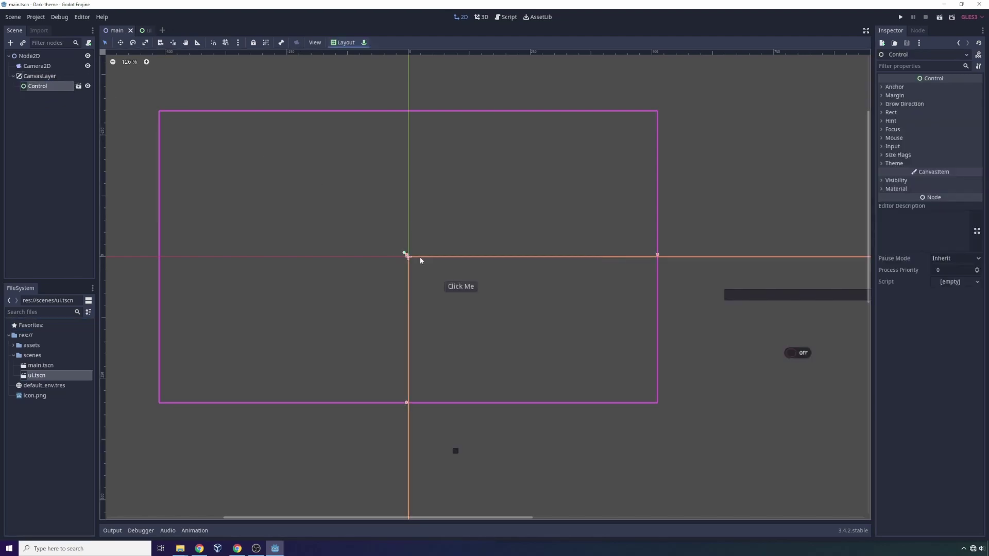
scroll(464, 273, "down", 3)
scroll(519, 295, "up", 2)
scroll(429, 242, "down", 3)
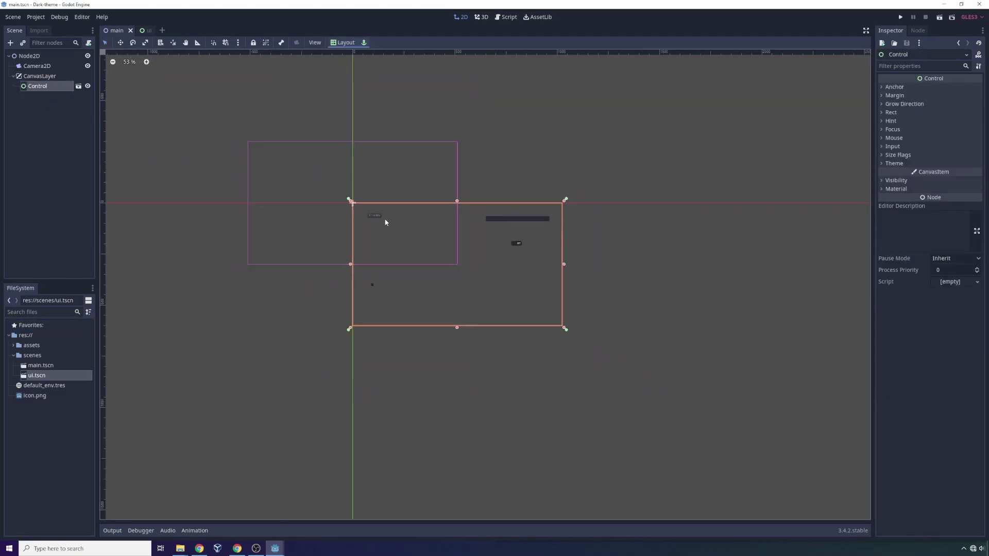
scroll(344, 188, "up", 2)
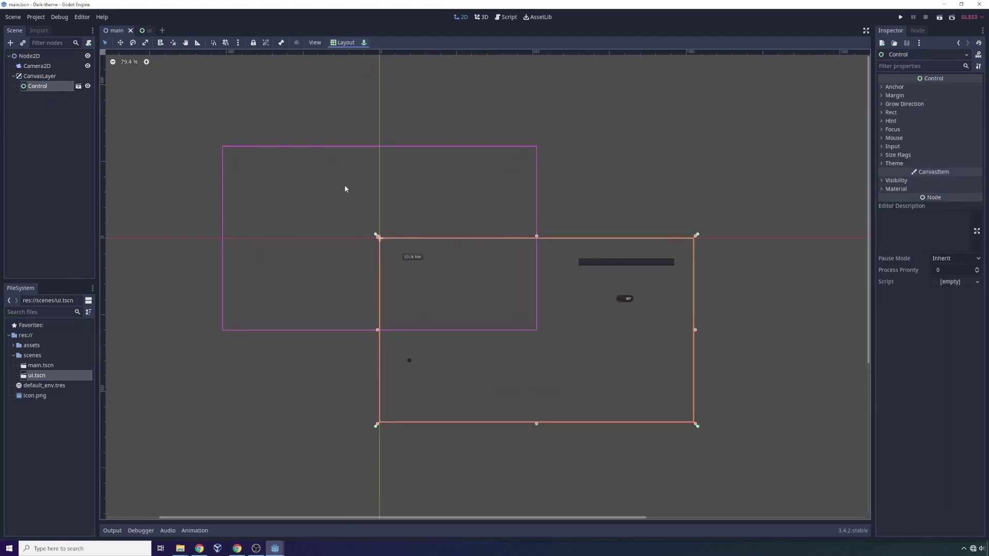
Run the game, choosing the open scene as the project's main scene.
left_click(900, 17)
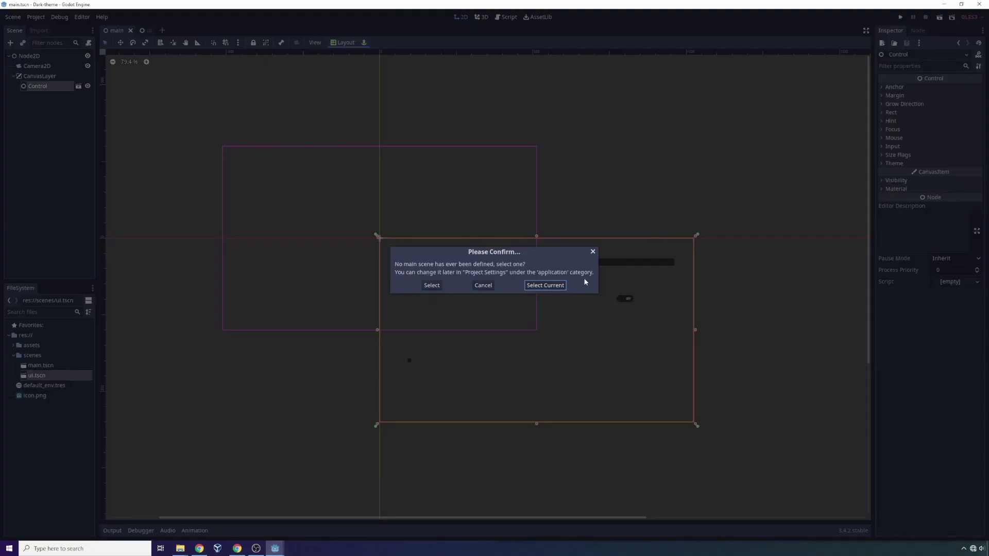
left_click(542, 286)
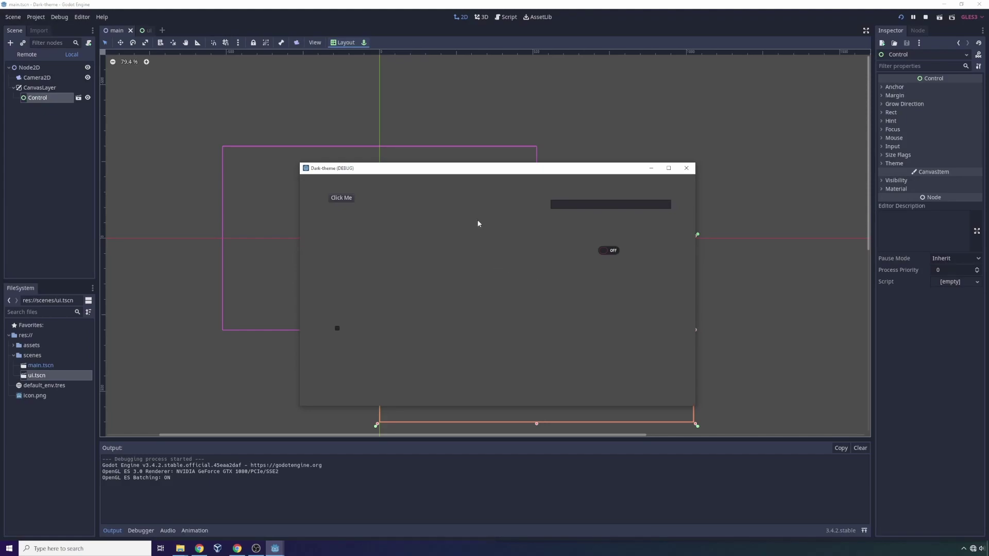
left_click_drag(451, 170, 609, 416)
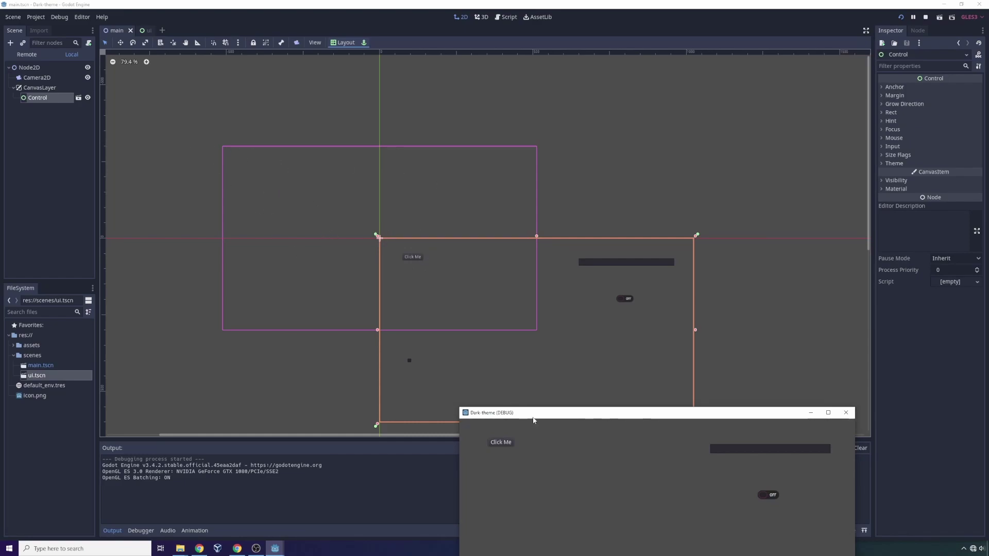
left_click_drag(535, 415, 261, 125)
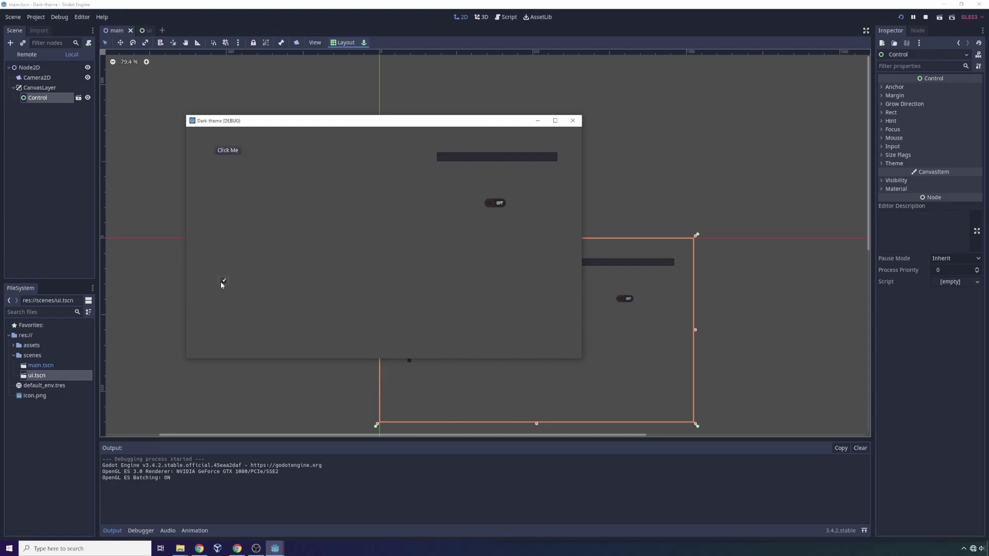
Toggle the check button, type and delete 'tes' in the text field, then close the game.
left_click(502, 204)
left_click(503, 204)
left_click(502, 204)
left_click(503, 204)
left_click(462, 159)
type("test")
double_click(467, 158)
key("BackSpace")
left_click(229, 153)
left_click(571, 122)
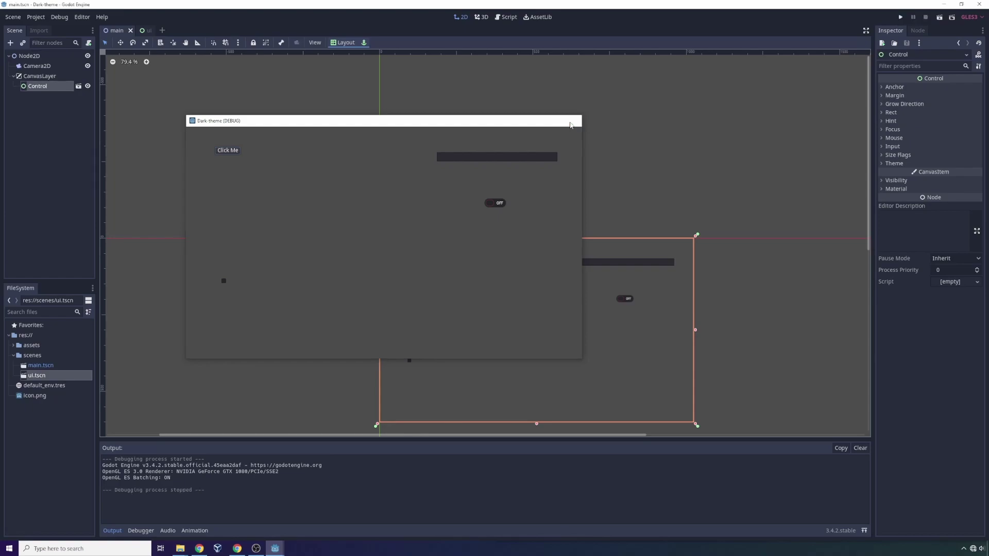
Open ui.tscn, resize the Click Me button, and duplicate it as Button2.
double_click(50, 378)
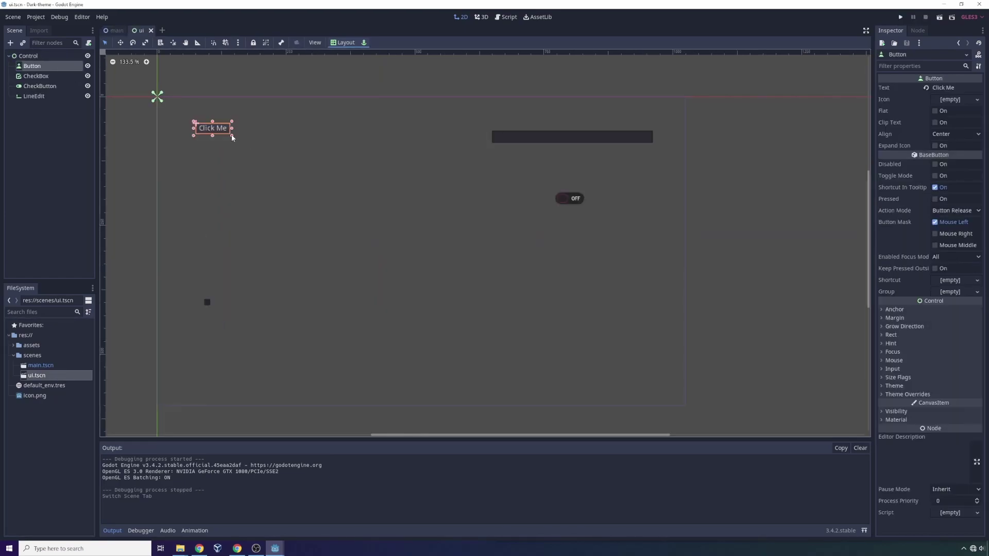
left_click_drag(272, 159, 243, 175)
key("v")
key("ctrl+d")
left_click(45, 182)
left_click(242, 170)
left_click(61, 179)
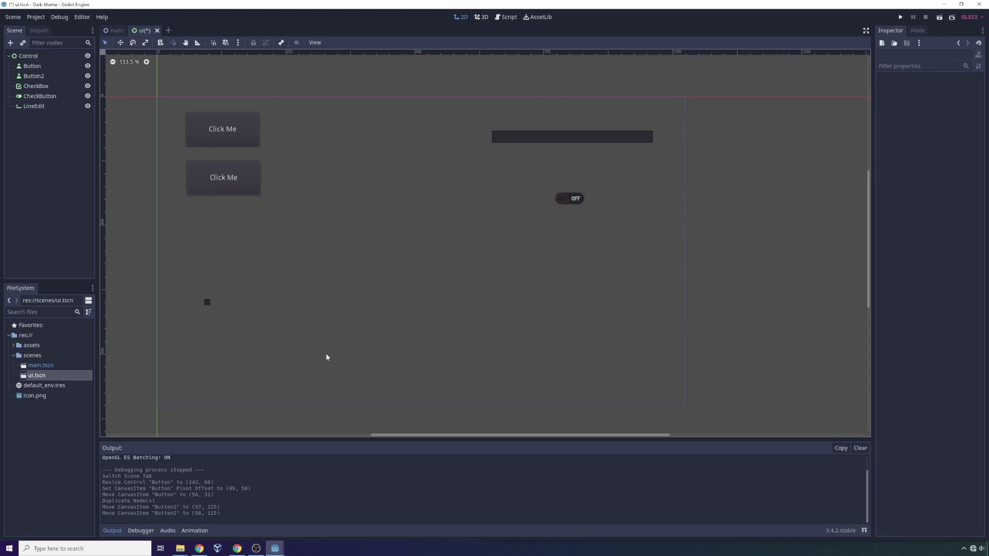
Expand assets/DarkTheme, open Dark.theme and review its missing dependency entries.
left_click(14, 346)
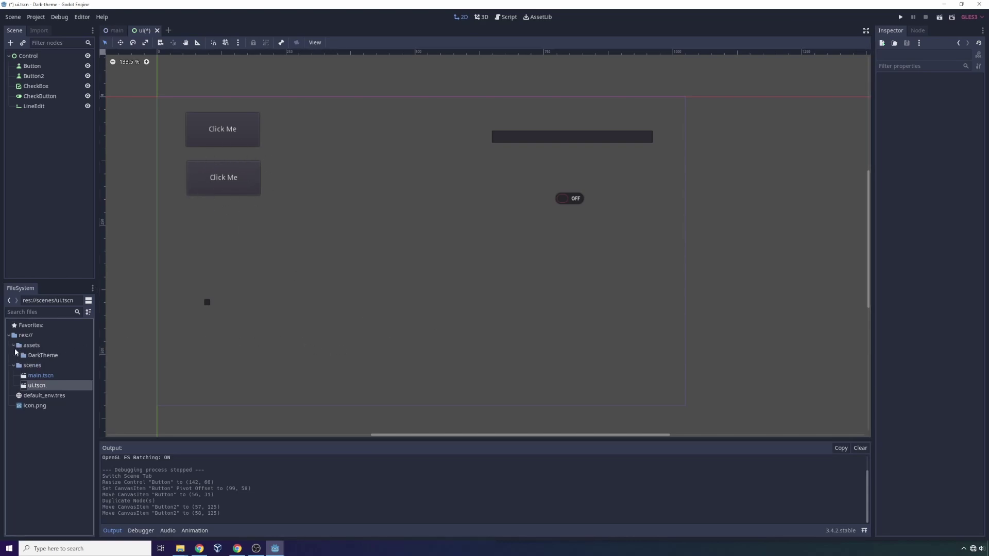
left_click(20, 356)
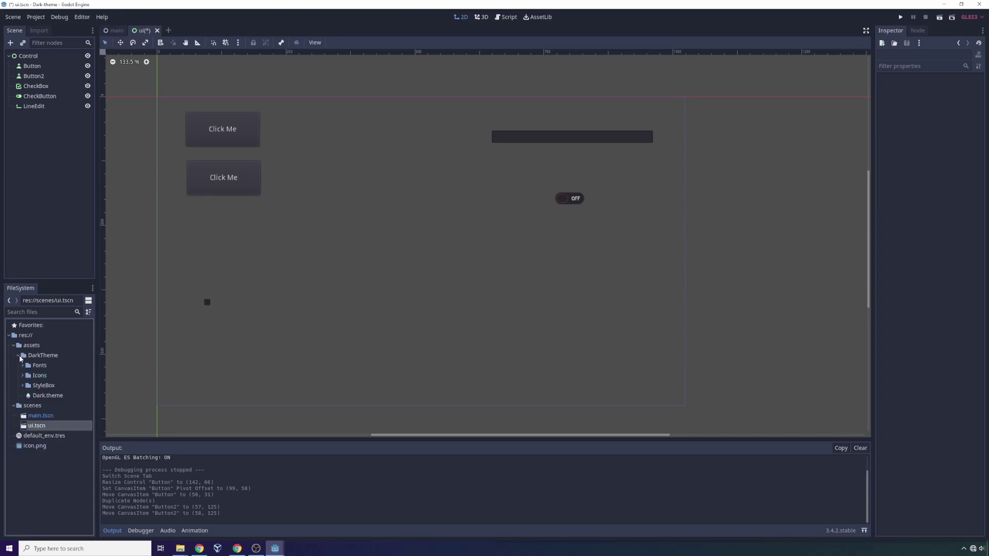
double_click(57, 396)
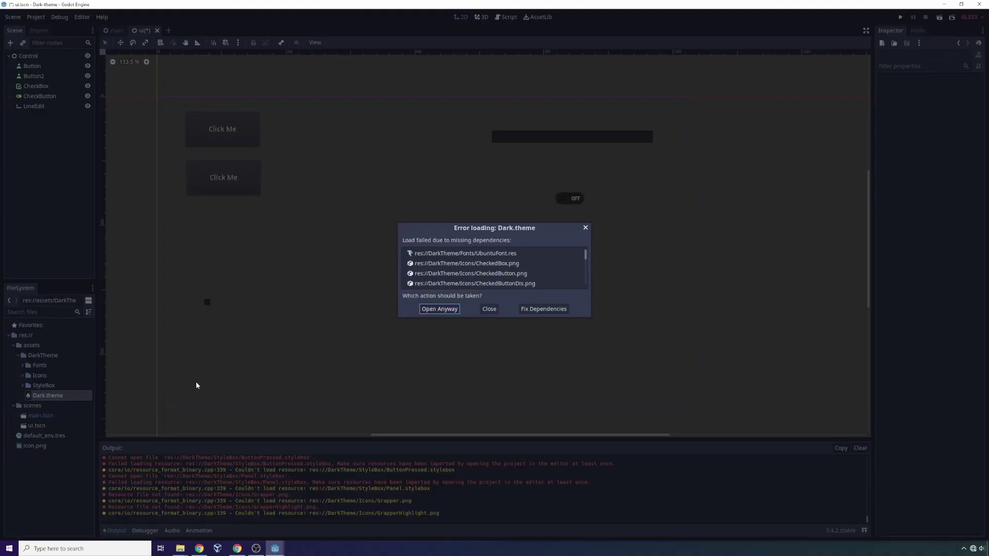
key("Tab")
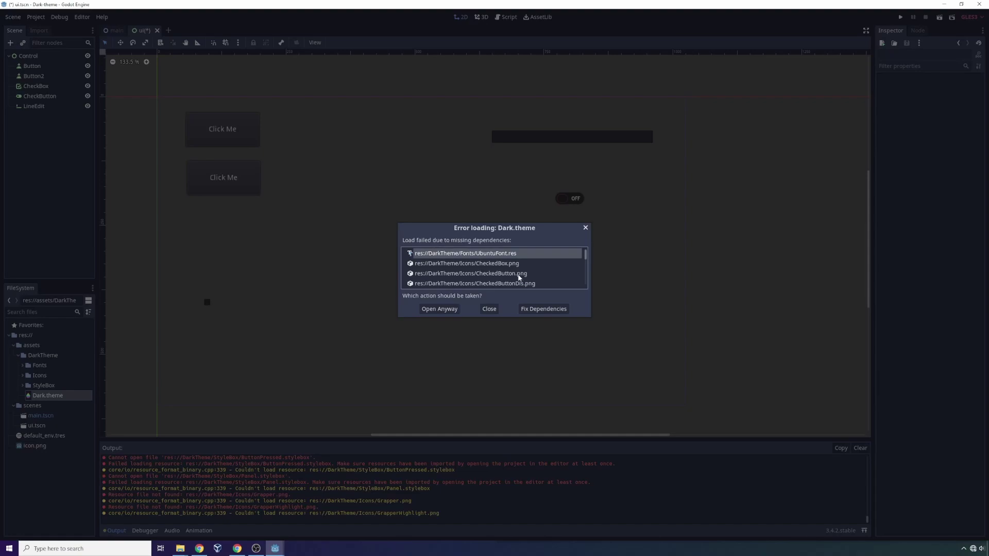
left_click(421, 272)
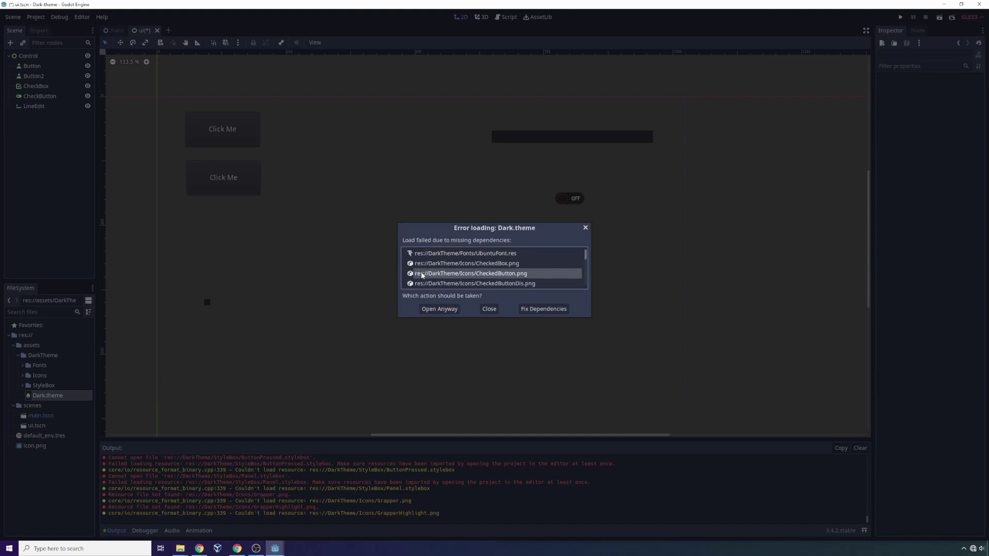
left_click(421, 264)
left_click(419, 256)
left_click(419, 264)
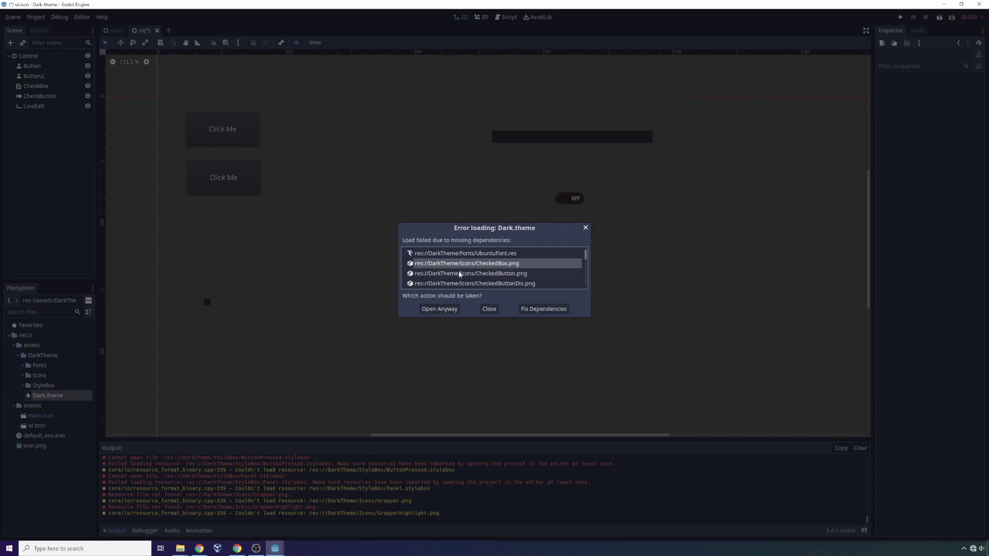
Repair Dark.theme's broken paths with Fix Dependencies and Fix Broken, then confirm.
left_click(537, 311)
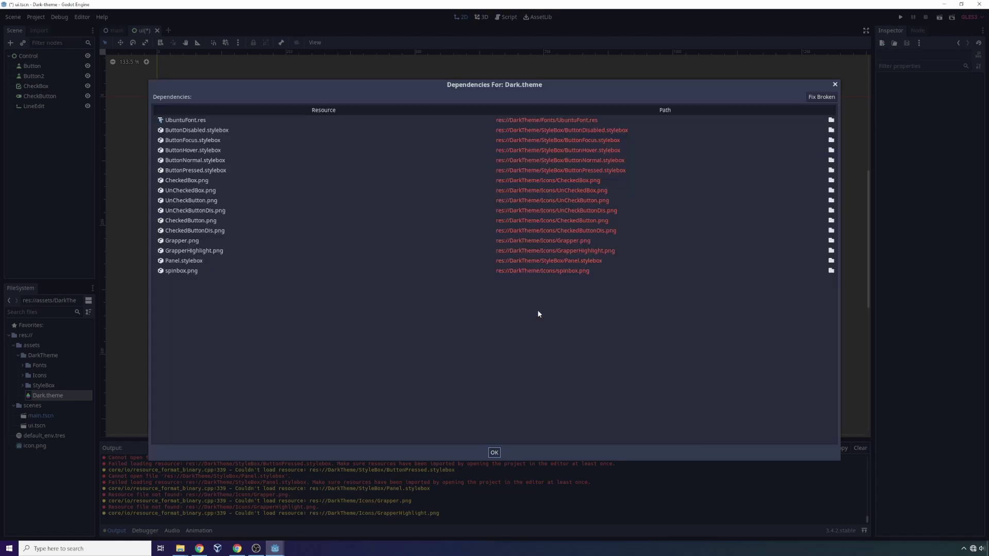
left_click(819, 97)
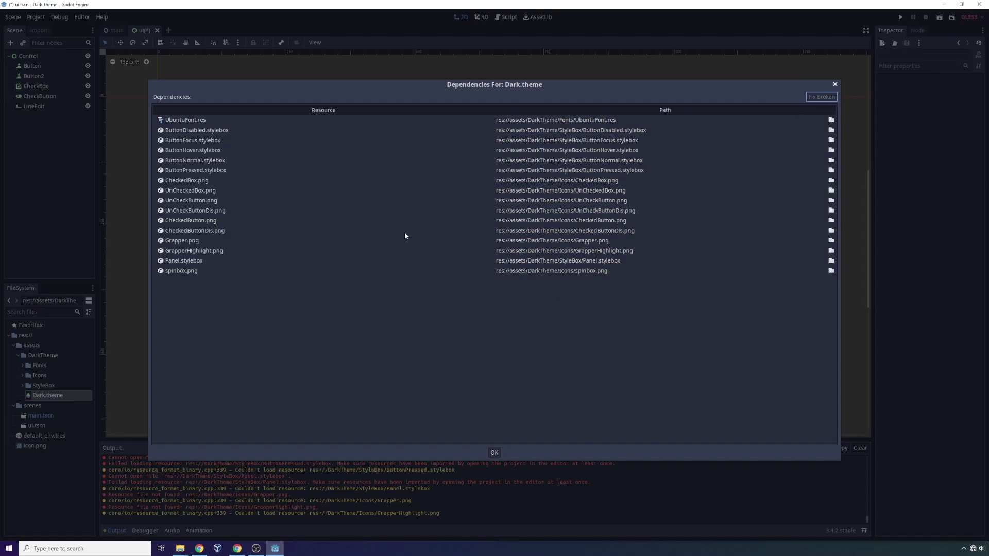
left_click(497, 453)
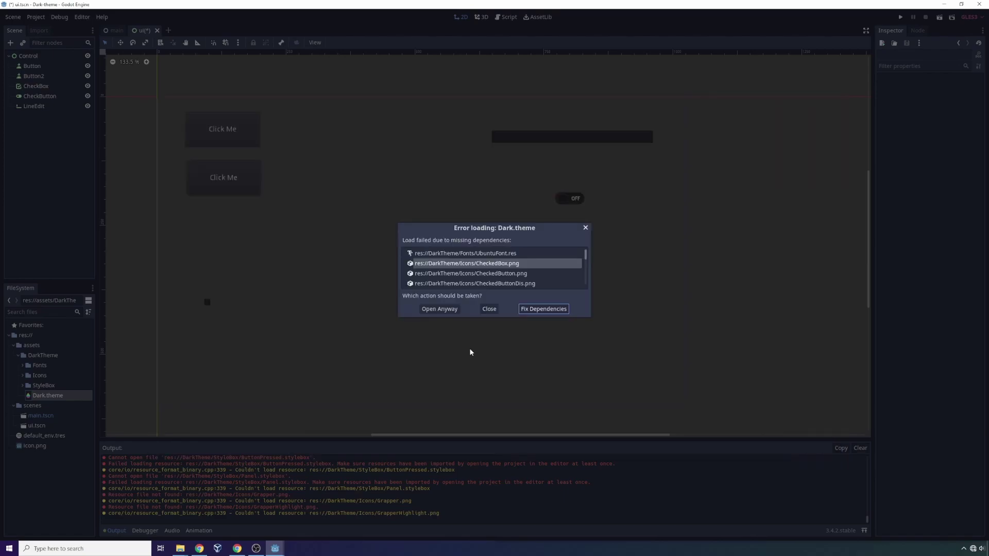
Open Dark.theme in an enlarged theme editor, reset its default font to empty, and save.
left_click(441, 309)
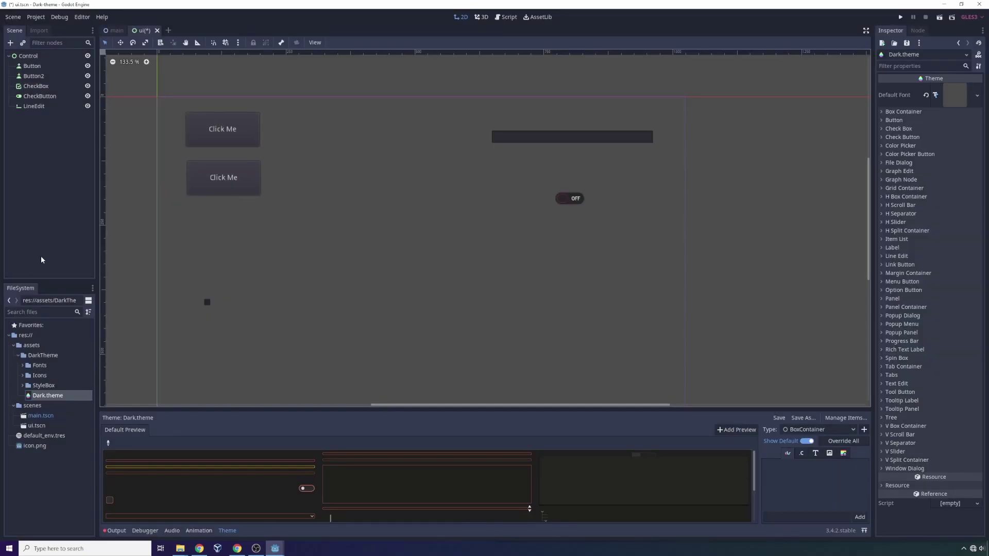
left_click(301, 283)
key("ctrl+s")
double_click(56, 399)
left_click_drag(352, 408, 352, 205)
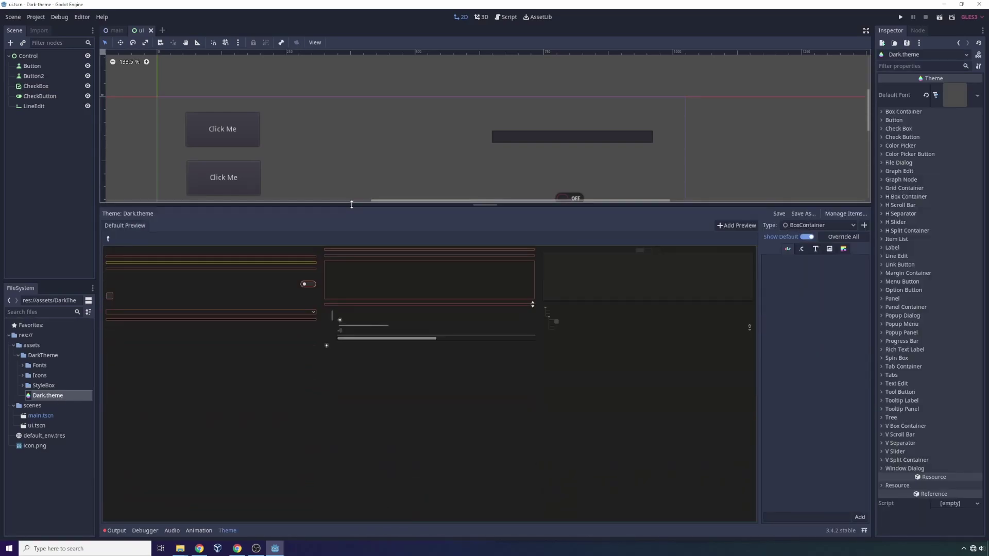
left_click(926, 95)
key("ctrl+s")
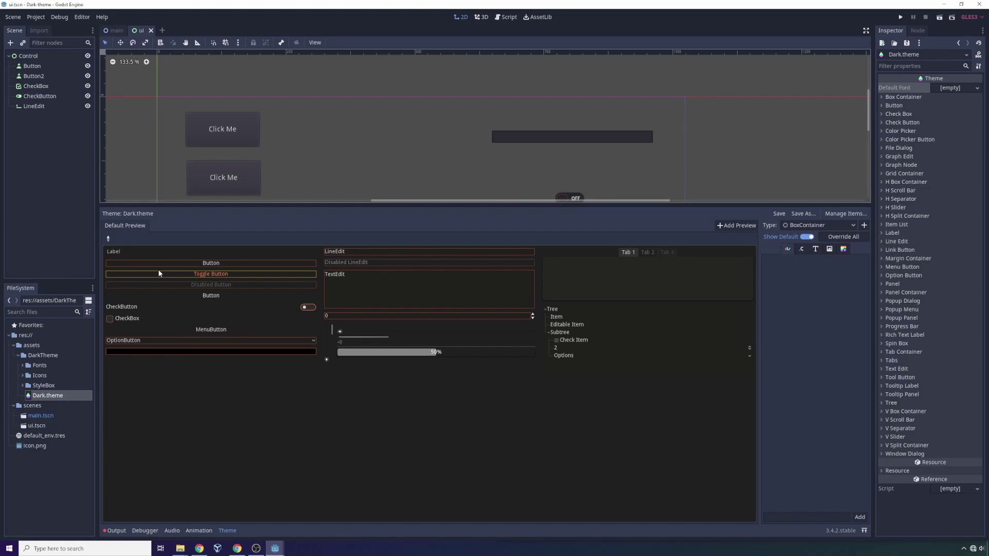
Try the preview's CheckBox, CheckButton and LineEdit, then widen the Inspector.
left_click(110, 319)
scroll(296, 178, "down", 6)
left_click_drag(868, 111, 868, 131)
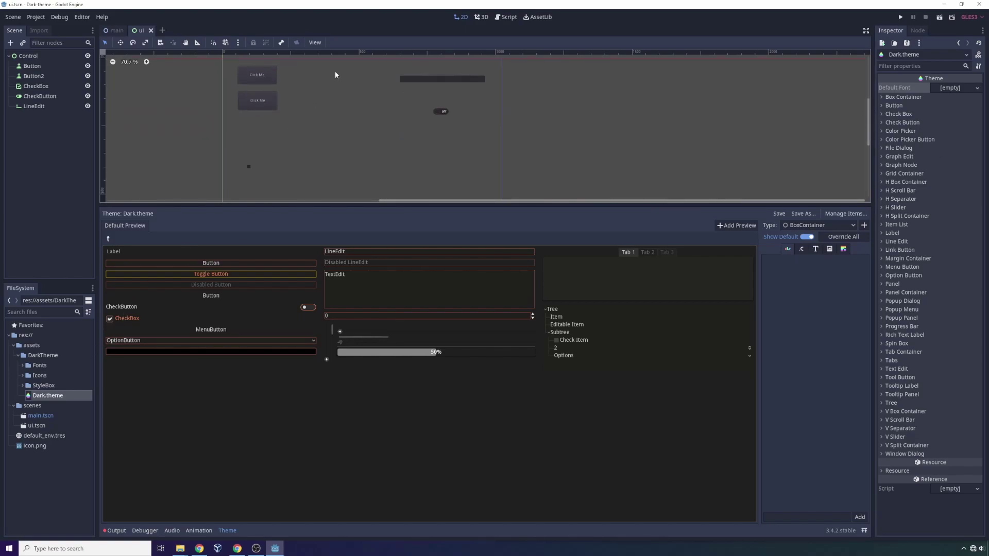
scroll(277, 97, "up", 4)
left_click(305, 308)
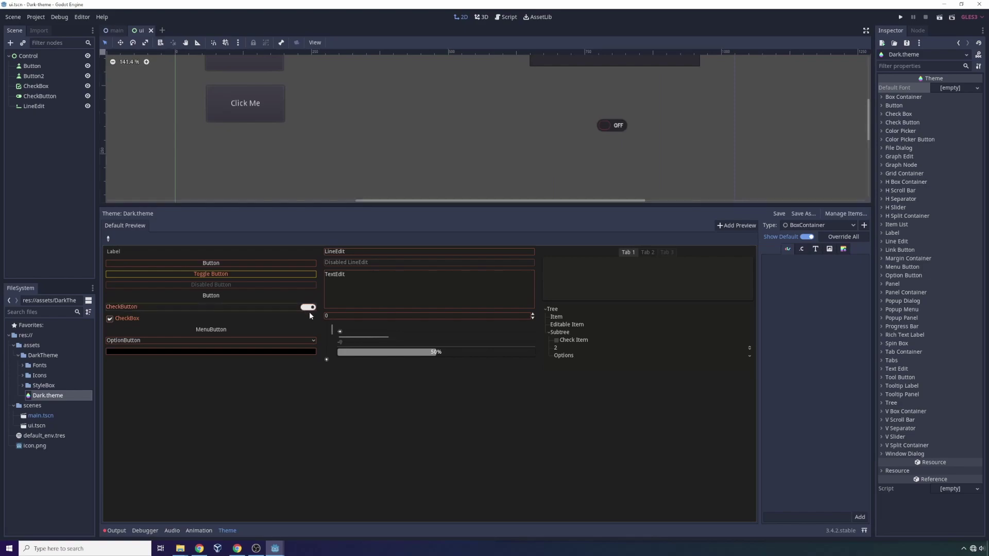
left_click(387, 253)
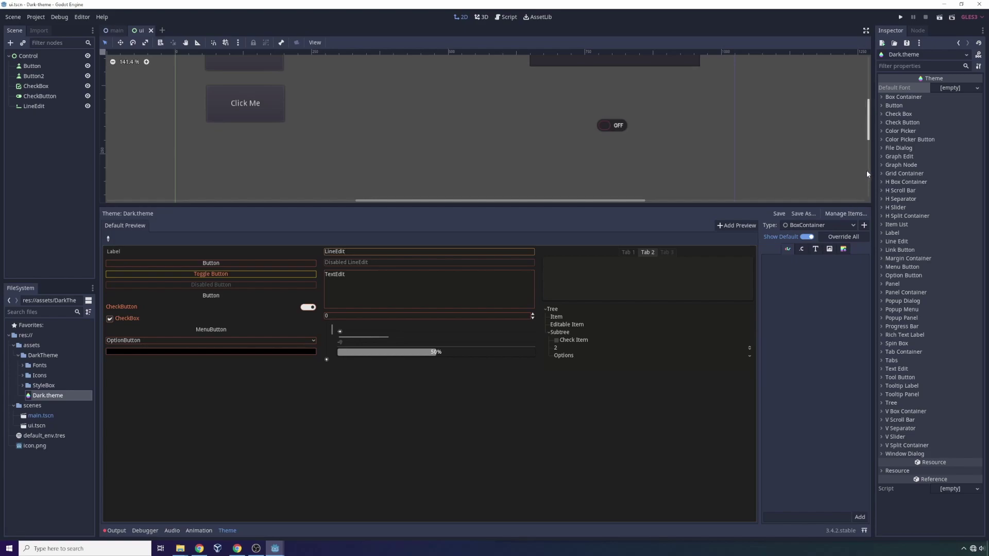
left_click_drag(873, 171, 390, 172)
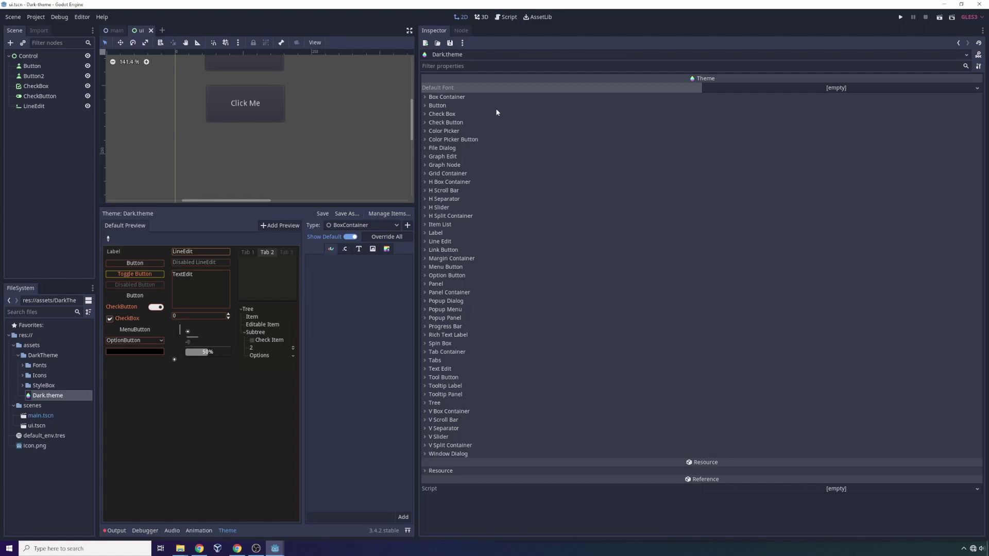
Expand the theme's Button entries to show its colours and styleboxes.
left_click(441, 106)
left_click(441, 114)
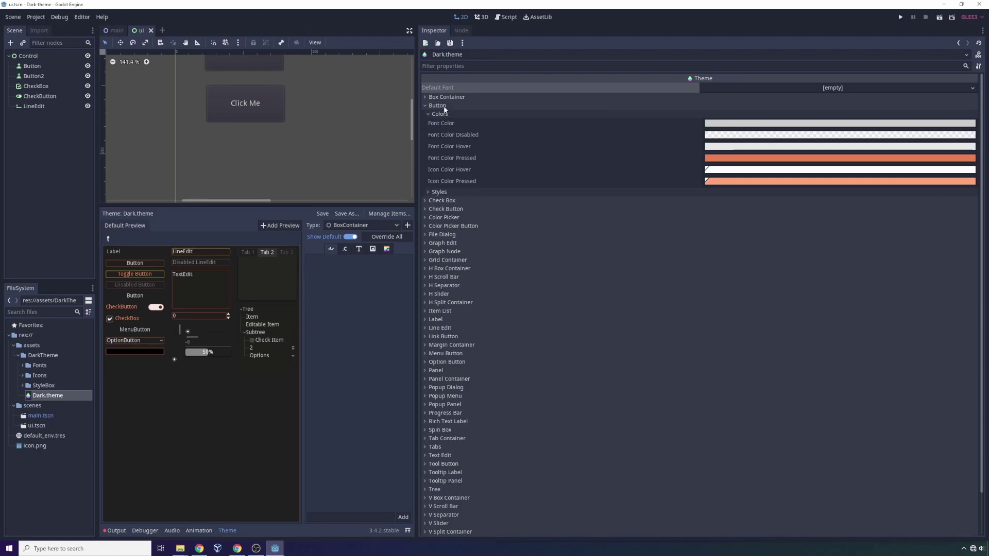
left_click(443, 193)
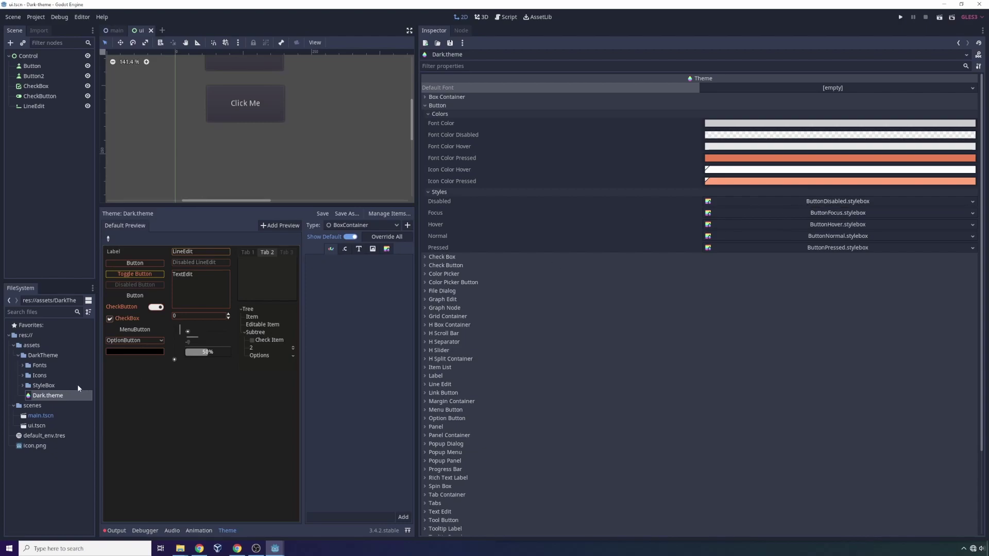
Open ButtonDisabled.stylebox from the StyleBox folder to inspect its StyleBoxFlat settings.
left_click(22, 386)
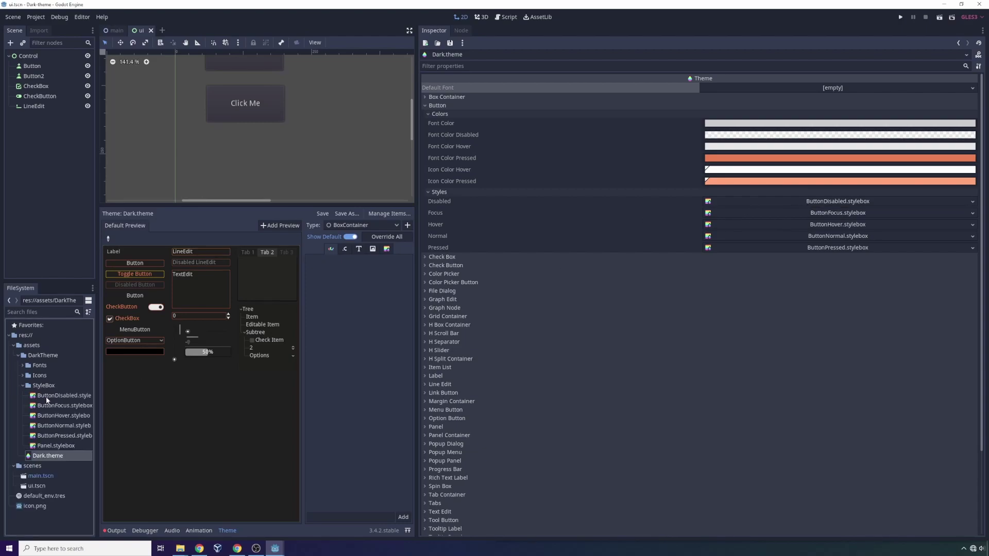
left_click(67, 397)
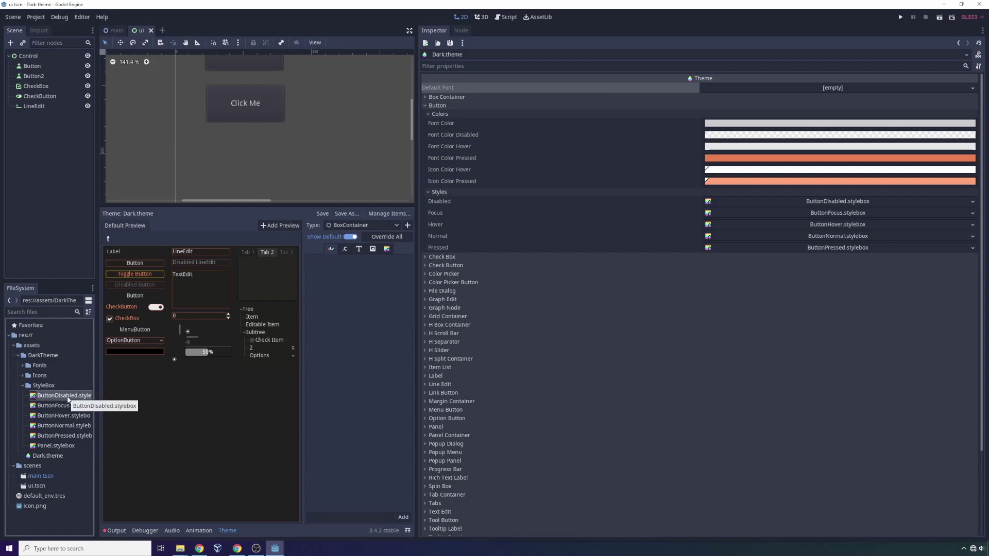
right_click(68, 398)
left_click(67, 396)
double_click(60, 399)
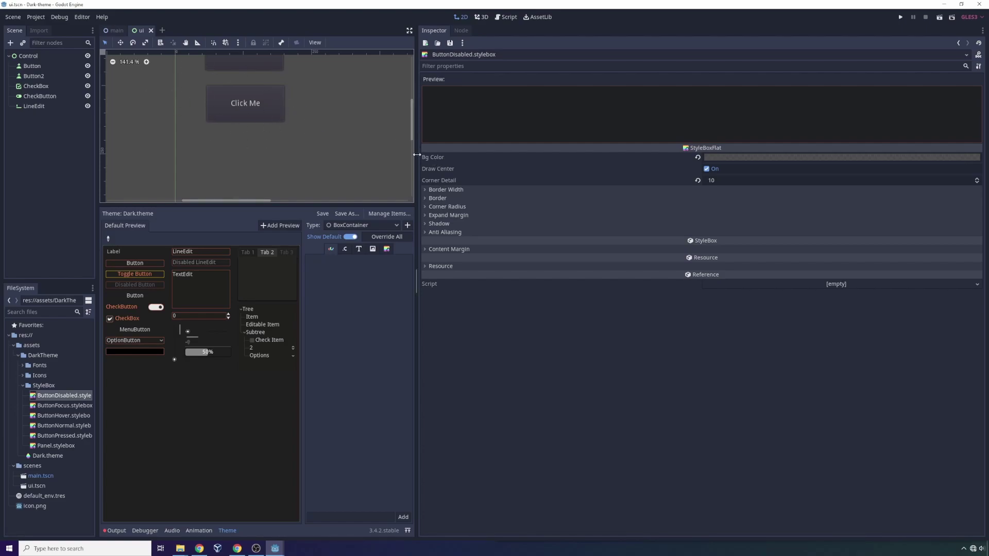
Select Dark.theme and expand its Check Box colours, constants, icons and styles.
left_click_drag(417, 155, 599, 155)
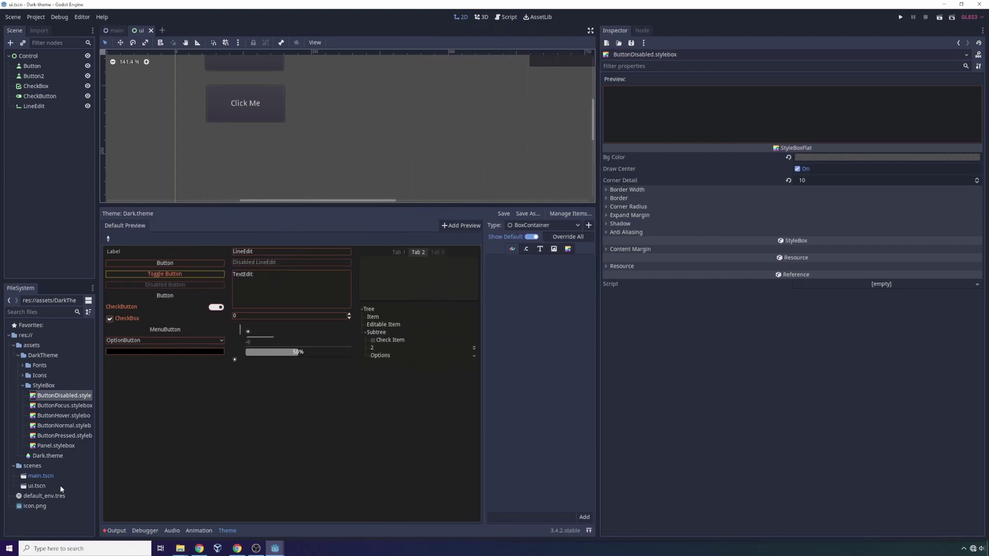
left_click(58, 457)
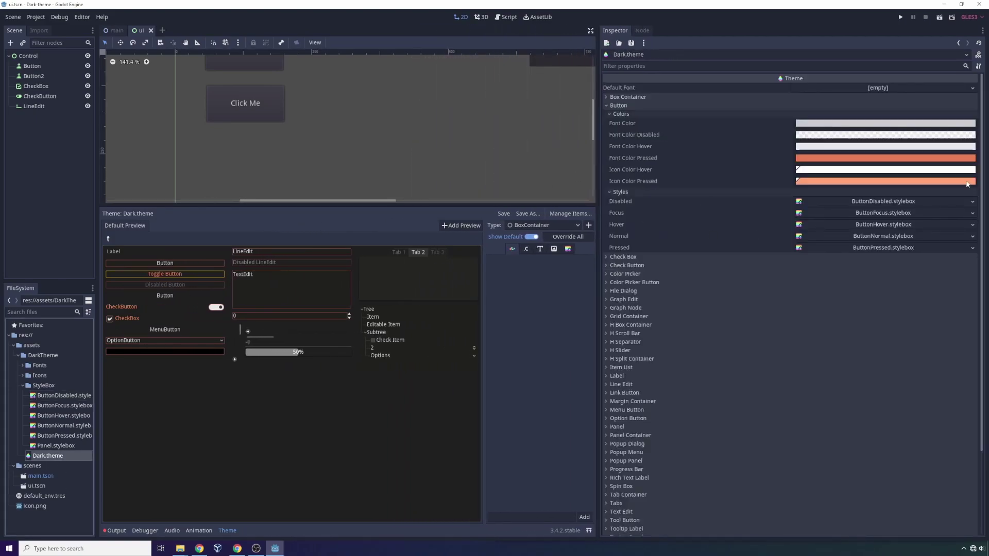
left_click(627, 257)
left_click(629, 266)
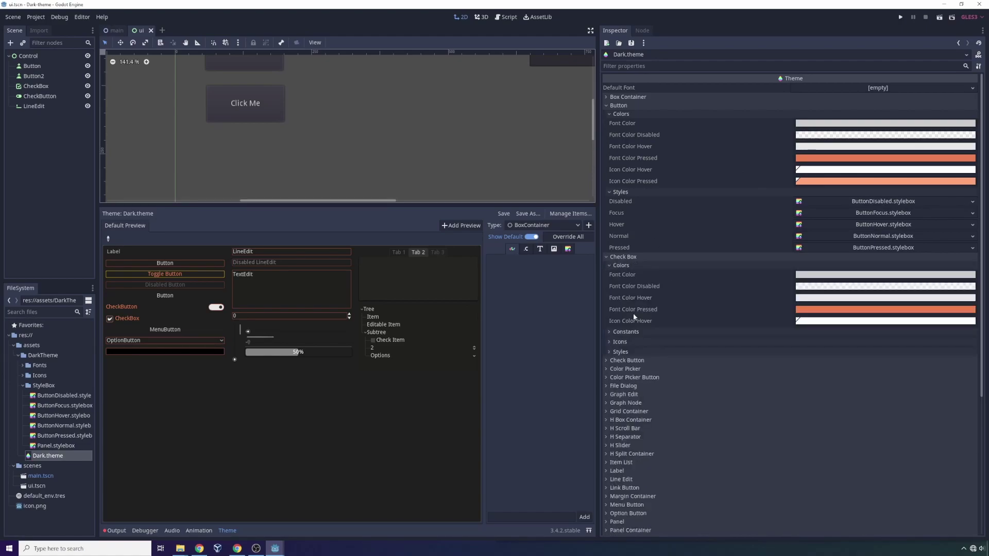
left_click(632, 332)
scroll(613, 299, "down", 3)
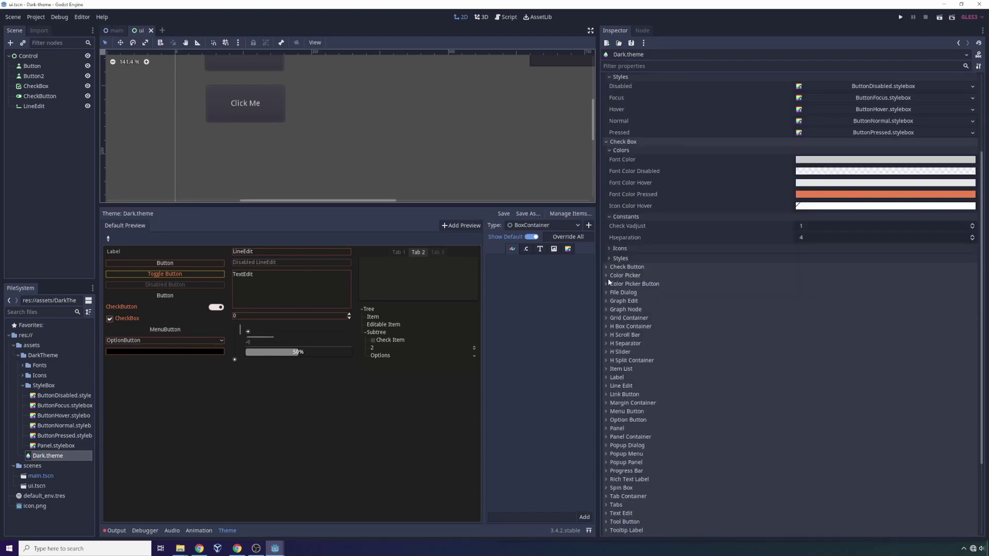
left_click(620, 249)
scroll(669, 241, "down", 3)
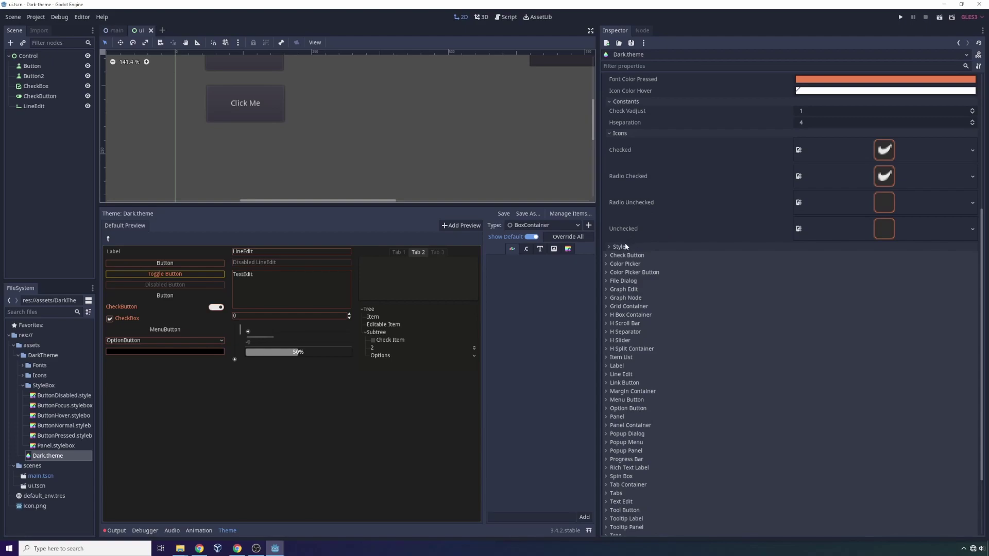
left_click(622, 247)
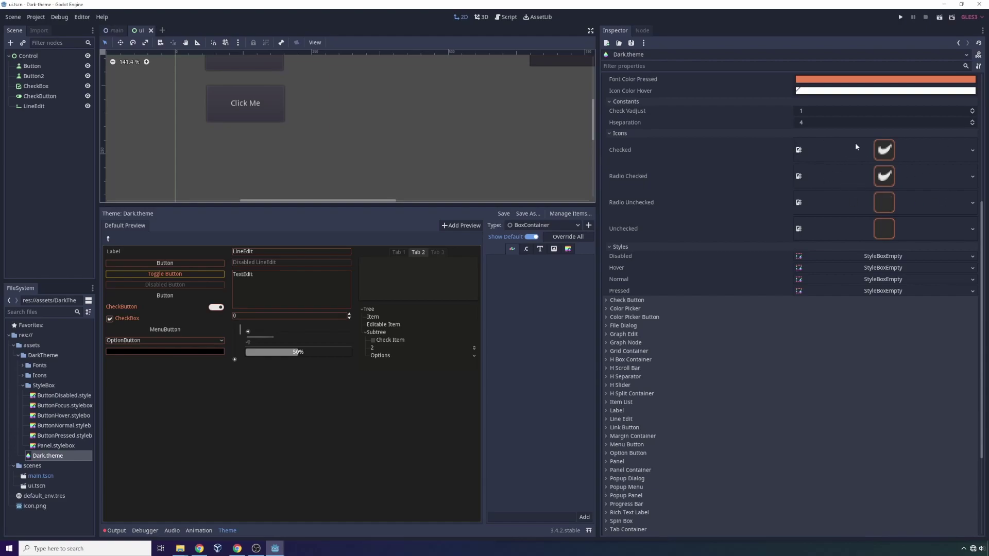
scroll(672, 166, "down", 5)
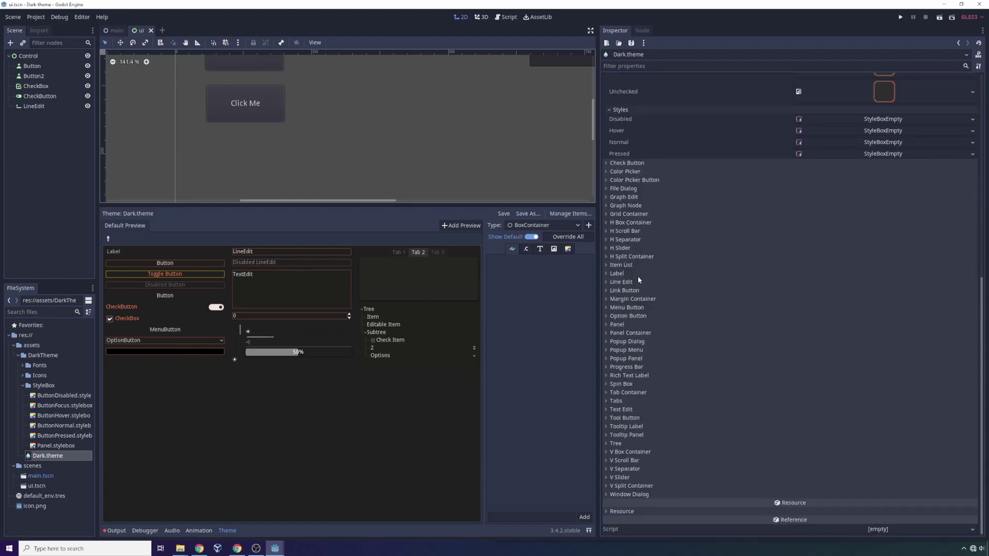
scroll(663, 252, "up", 10)
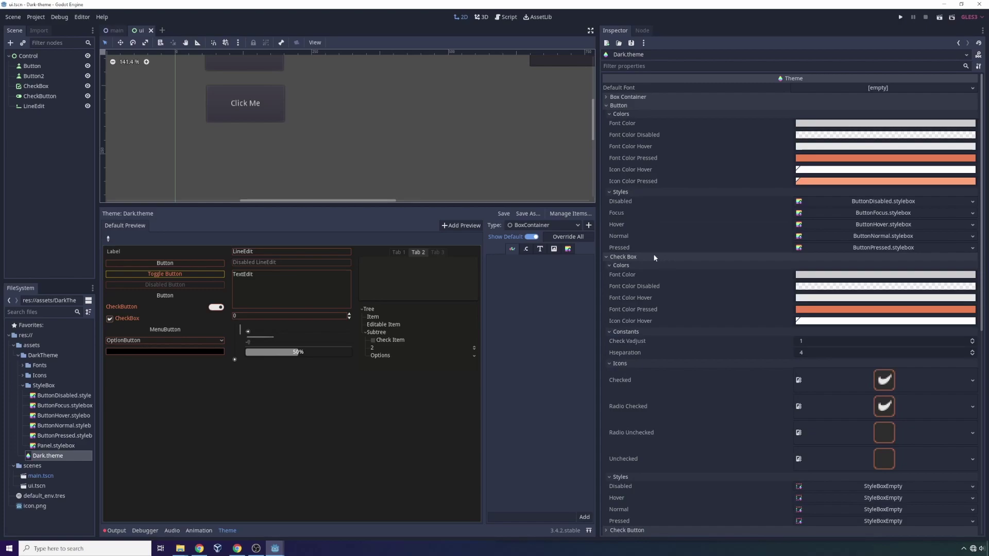
Collapse the Check Box and Button entries and expand Graph Node's colours, constants, icons and styles.
left_click(632, 257)
left_click(625, 192)
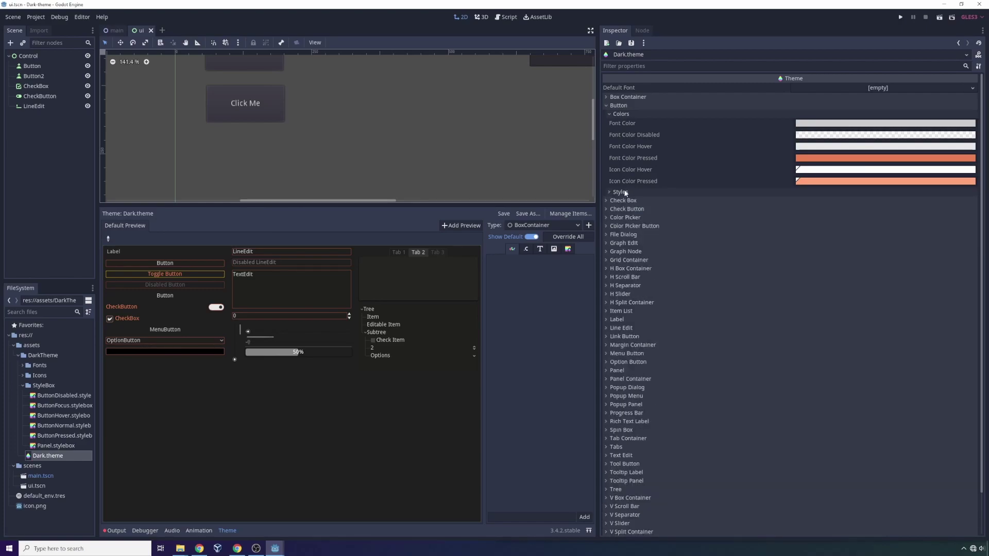
left_click(626, 106)
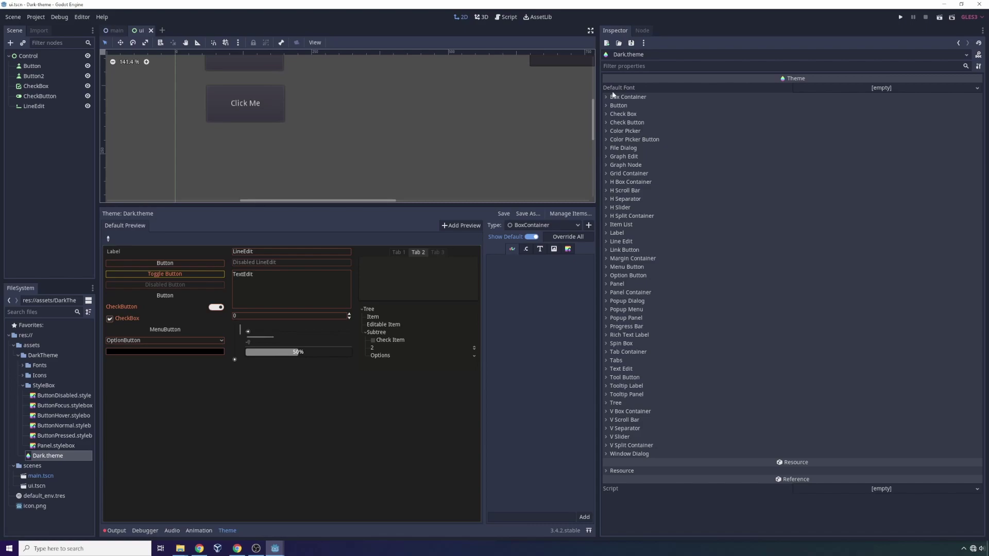
left_click(616, 165)
left_click(618, 174)
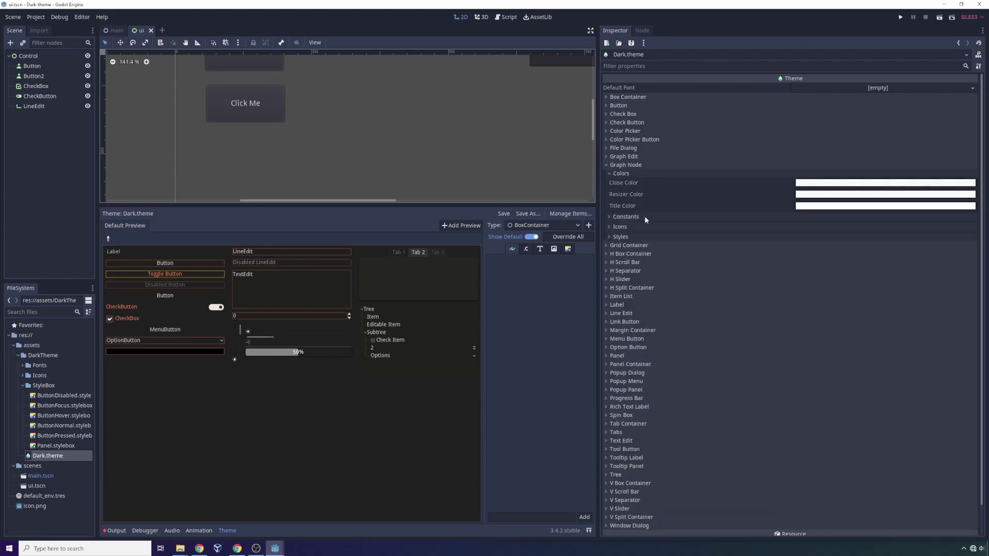
left_click(628, 219)
left_click(622, 297)
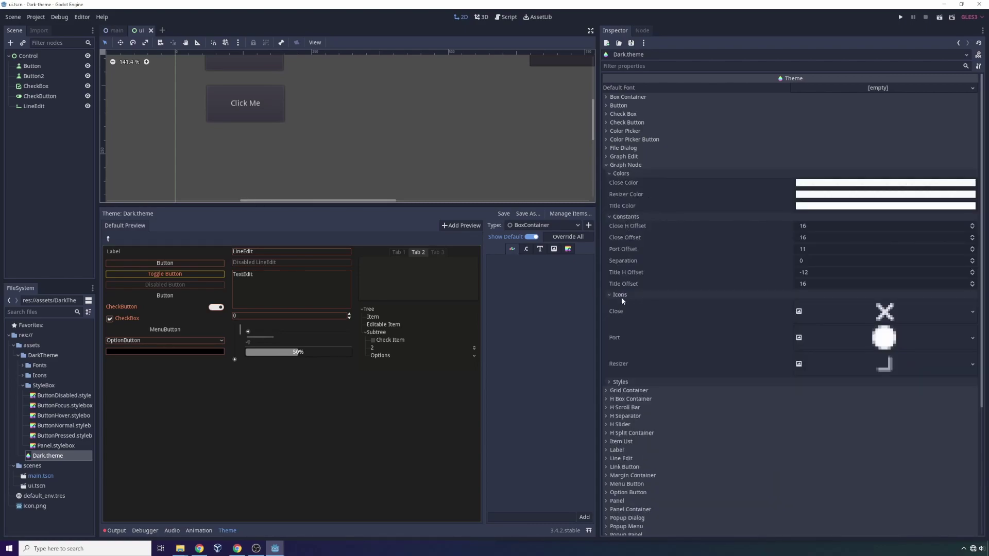
left_click(621, 382)
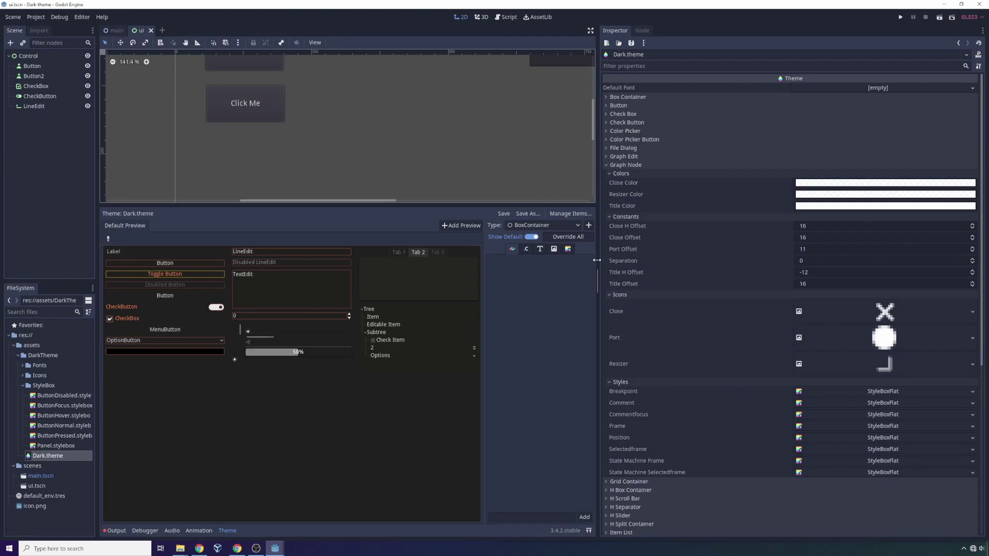
Test-run the UI scene and close the game window.
left_click_drag(596, 260, 900, 265)
scroll(268, 82, "down", 5)
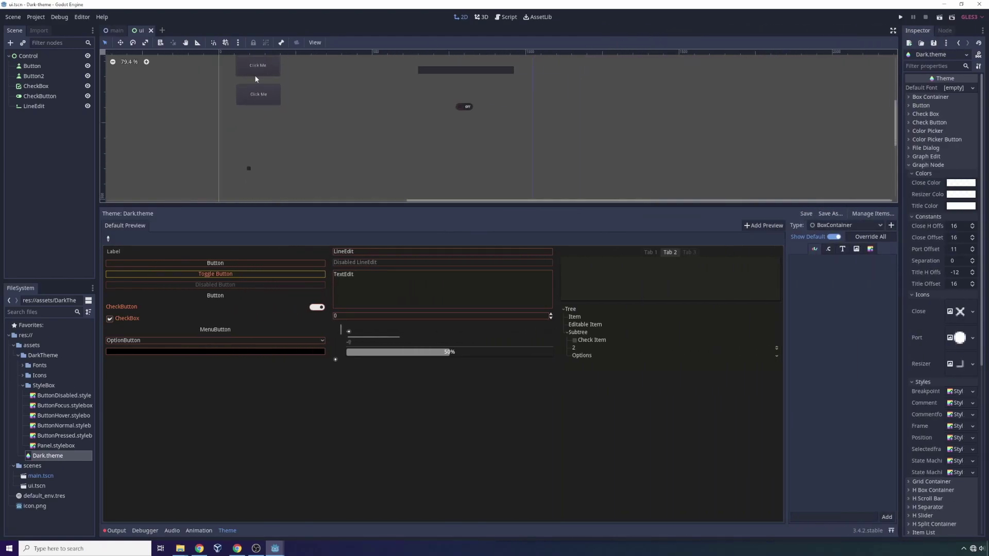
left_click(899, 17)
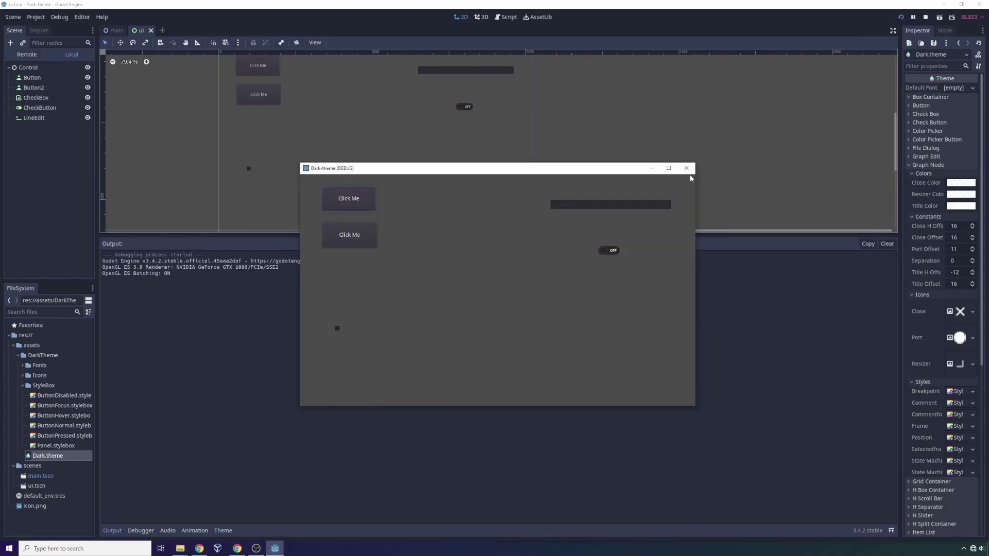
left_click(687, 170)
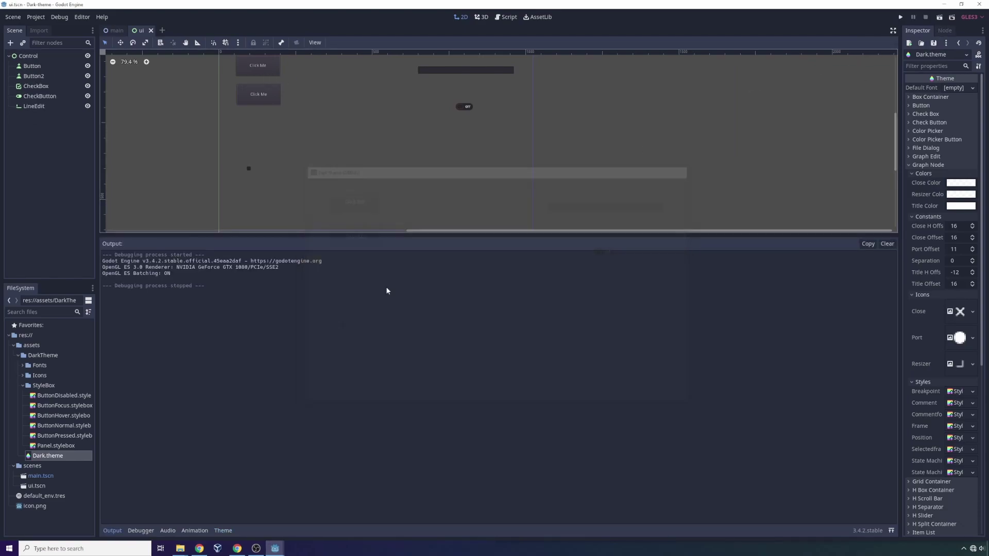
Select and frame Button2 so its properties show, with its Theme slot still empty.
left_click(41, 67)
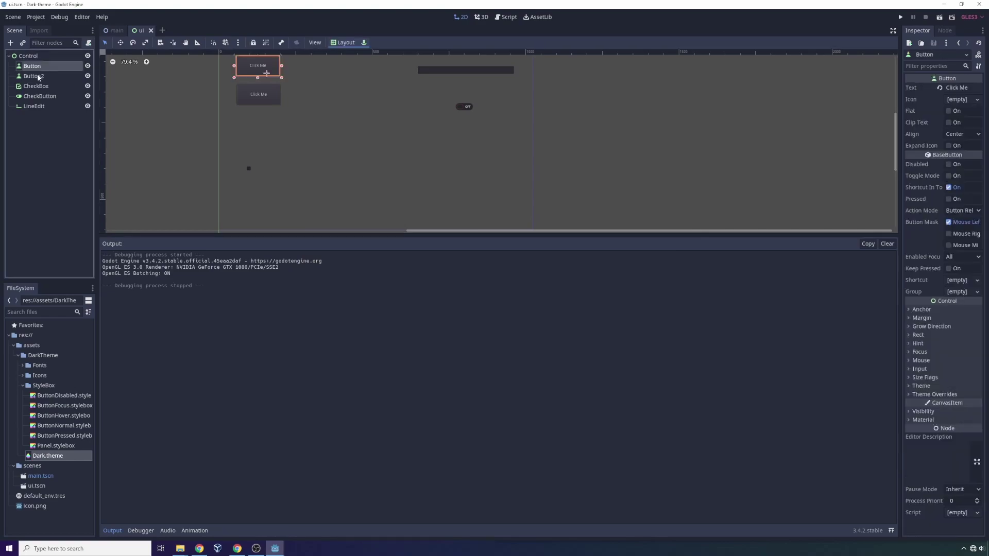
left_click(19, 355)
left_click(42, 386)
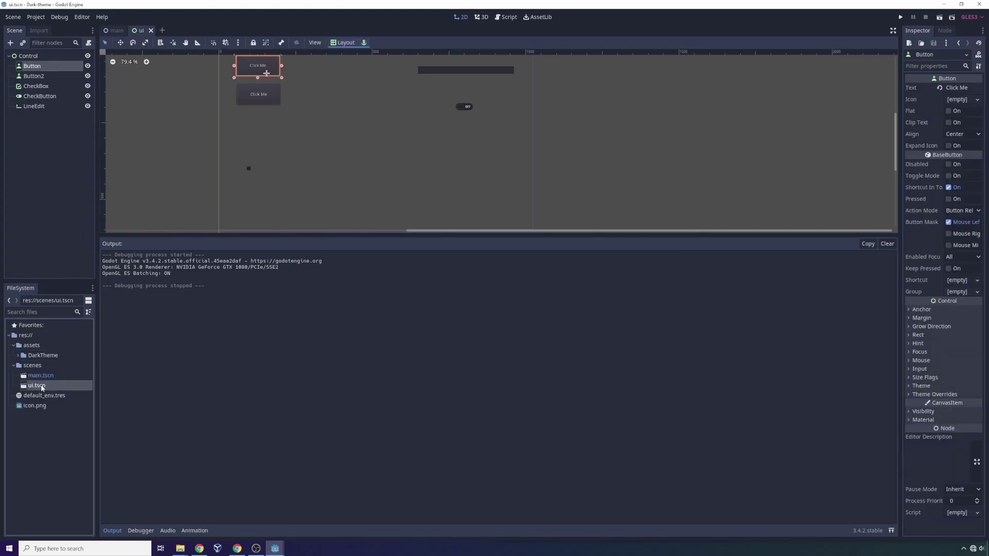
double_click(51, 74)
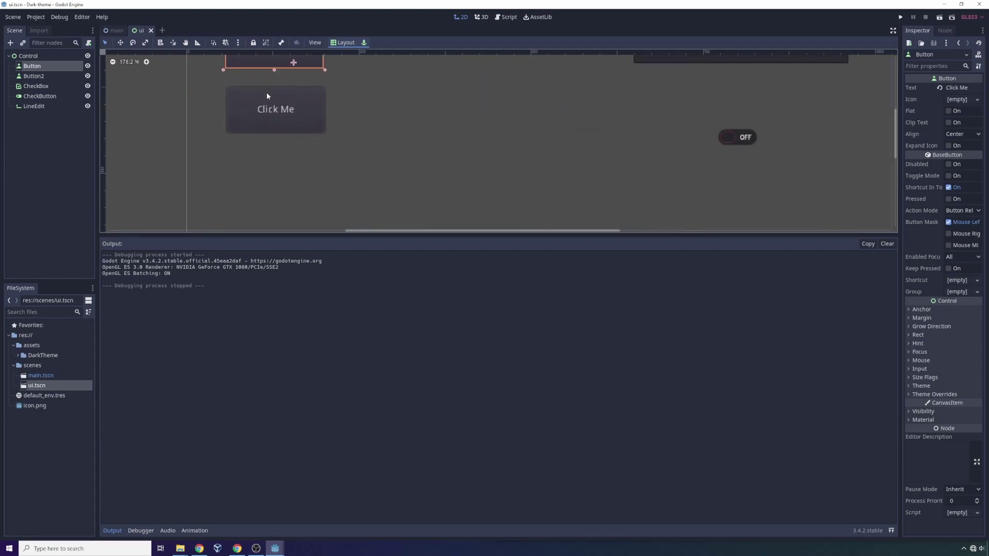
left_click_drag(895, 133, 702, 140)
Quick-load Dark.theme as Button2's Theme.
left_click(727, 387)
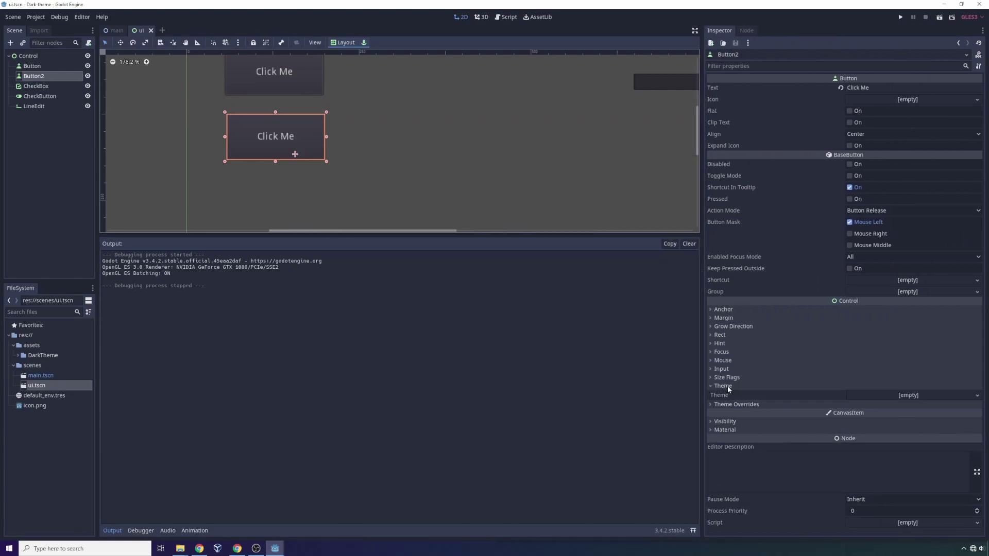
left_click(978, 395)
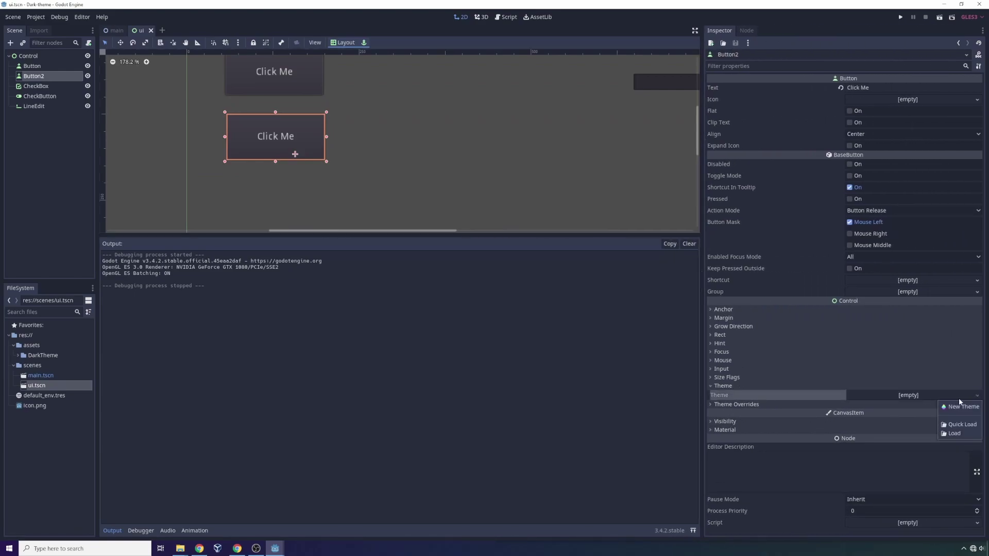
left_click(967, 426)
left_click(367, 214)
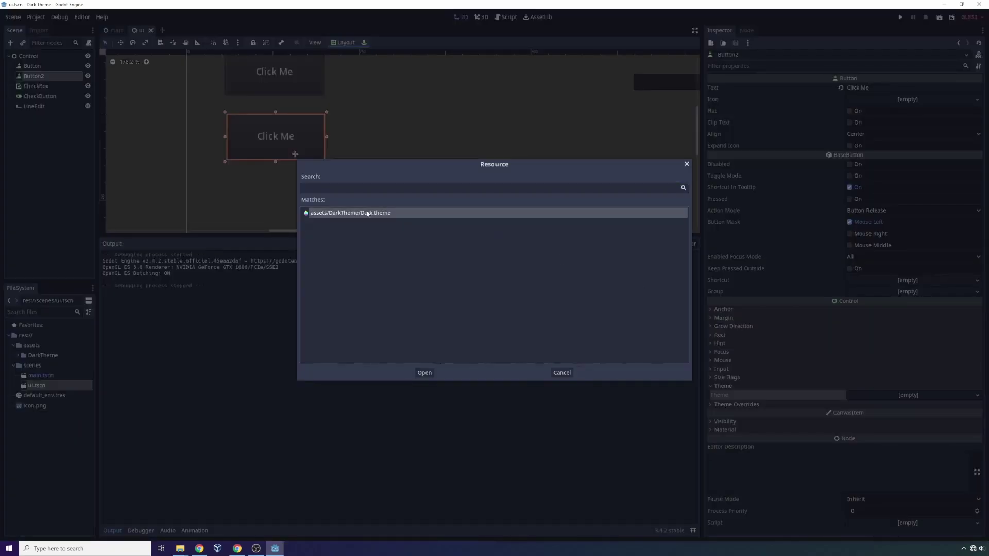
left_click(430, 367)
Set the CheckButton's Theme to Dark.theme, clearing an accidentally created new theme first.
left_click(394, 130)
scroll(400, 134, "down", 2)
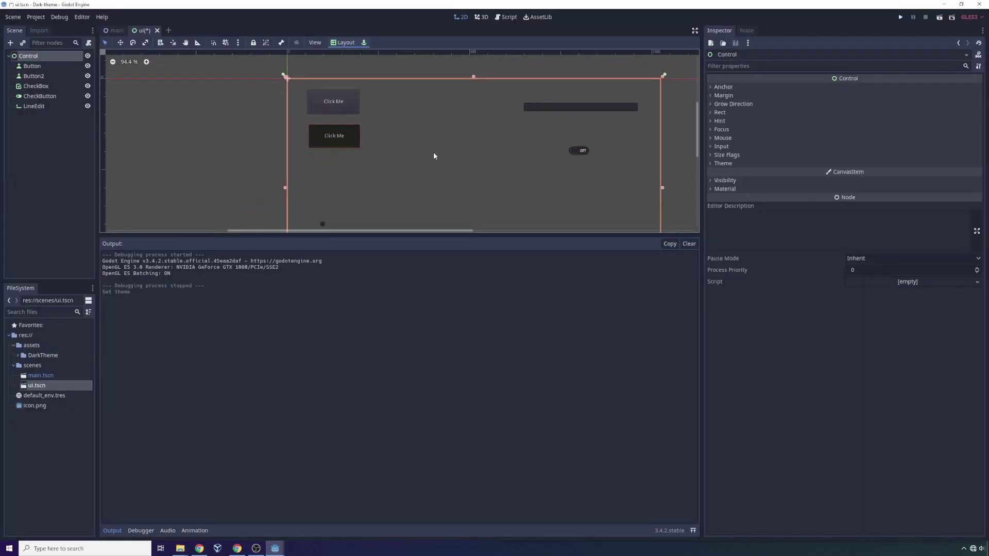
scroll(515, 166, "up", 1)
left_click(524, 137)
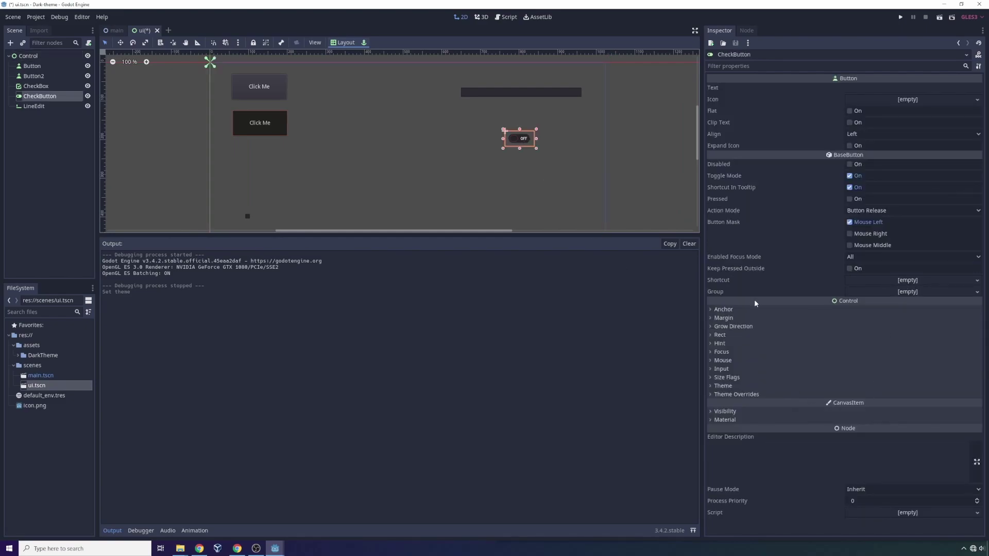
left_click(736, 385)
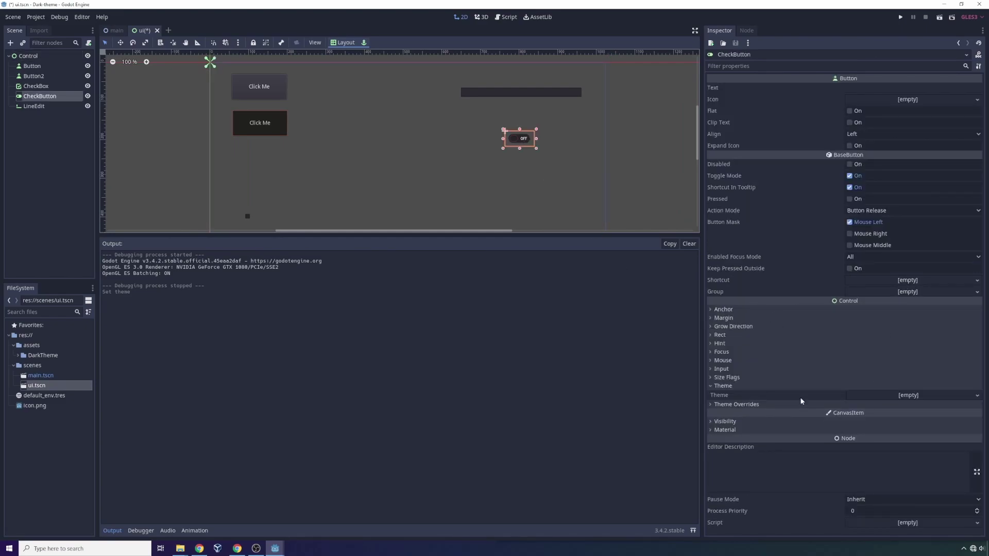
left_click(951, 404)
left_click(945, 396)
left_click(956, 406)
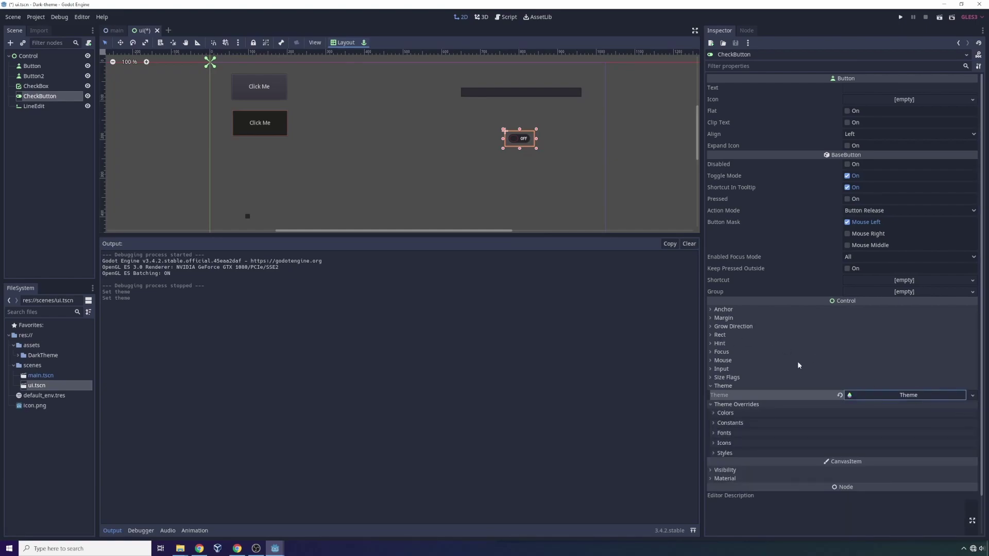
left_click(972, 396)
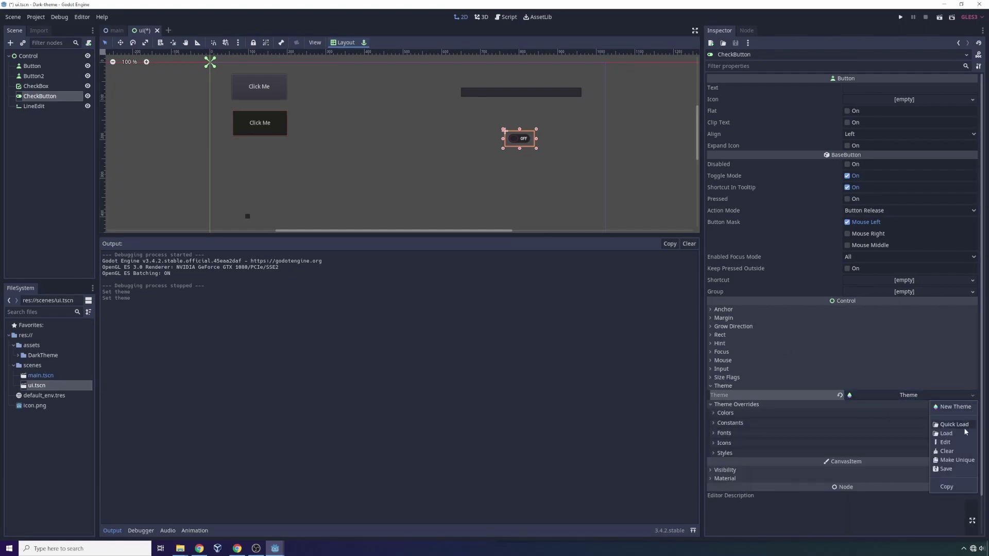
left_click(948, 451)
left_click(972, 395)
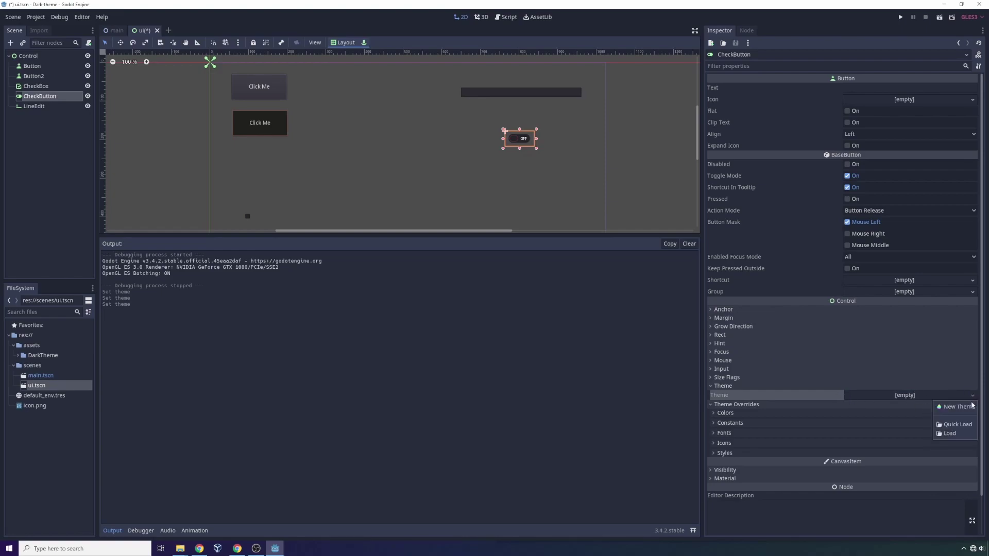
left_click(947, 426)
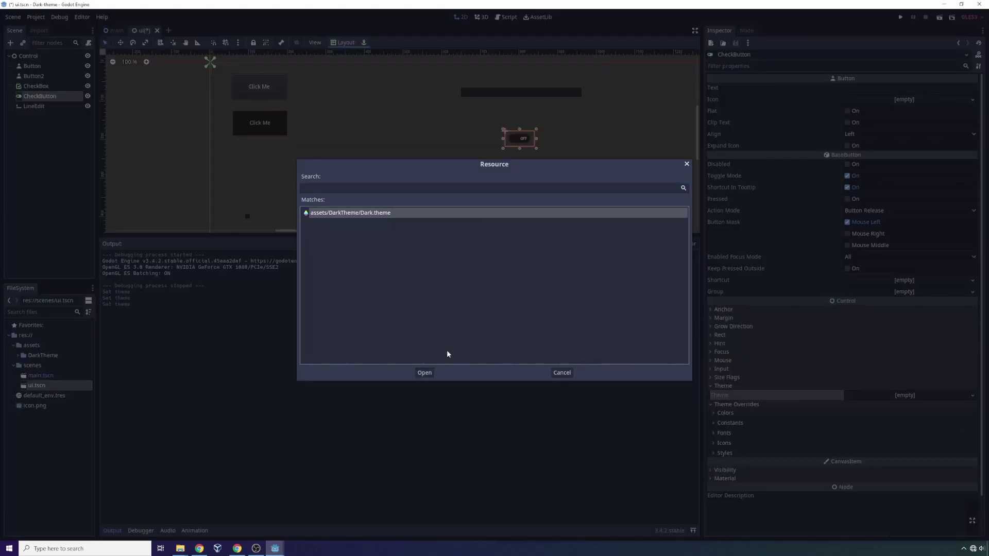
left_click(421, 373)
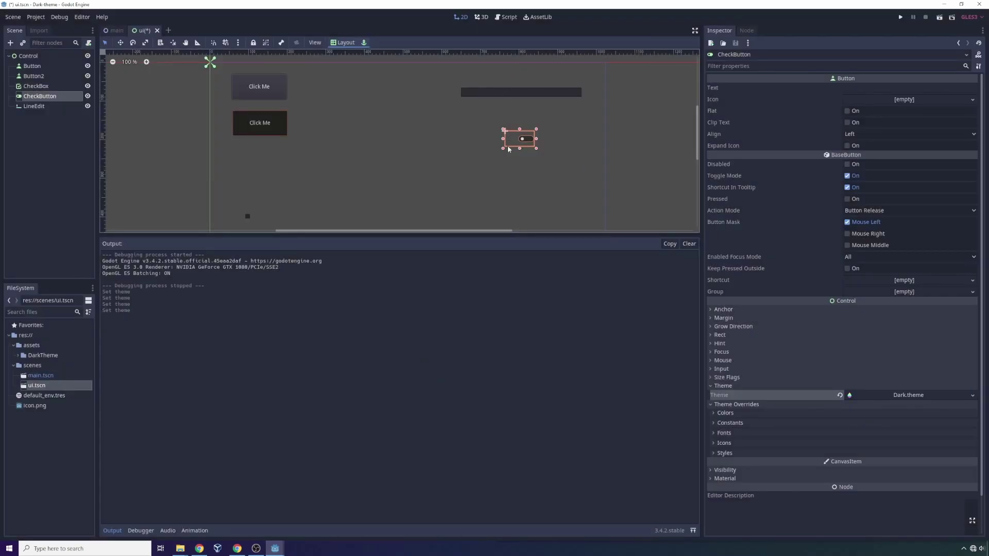
Select the CheckBox and quick-load Dark.theme as its Theme.
left_click(482, 93)
left_click(247, 216)
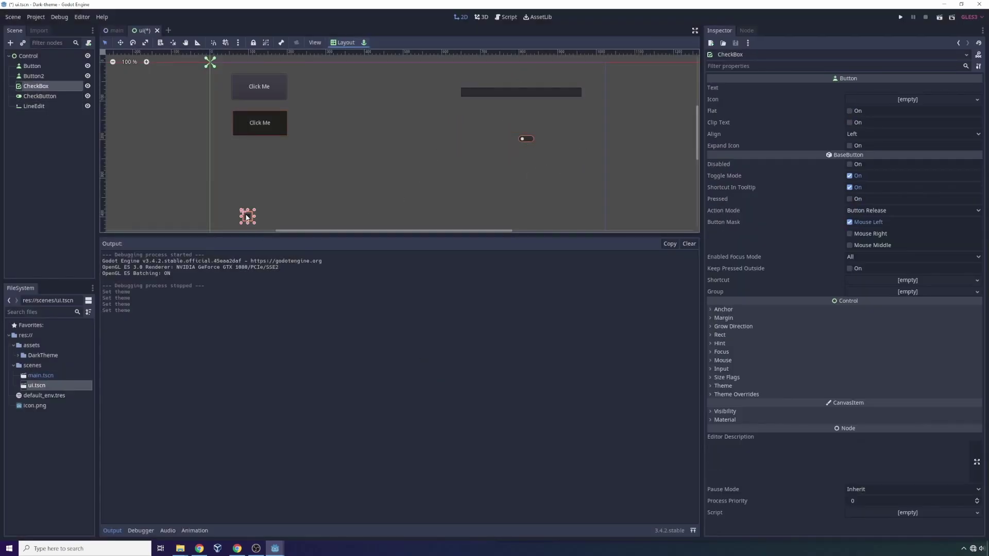
left_click(525, 140)
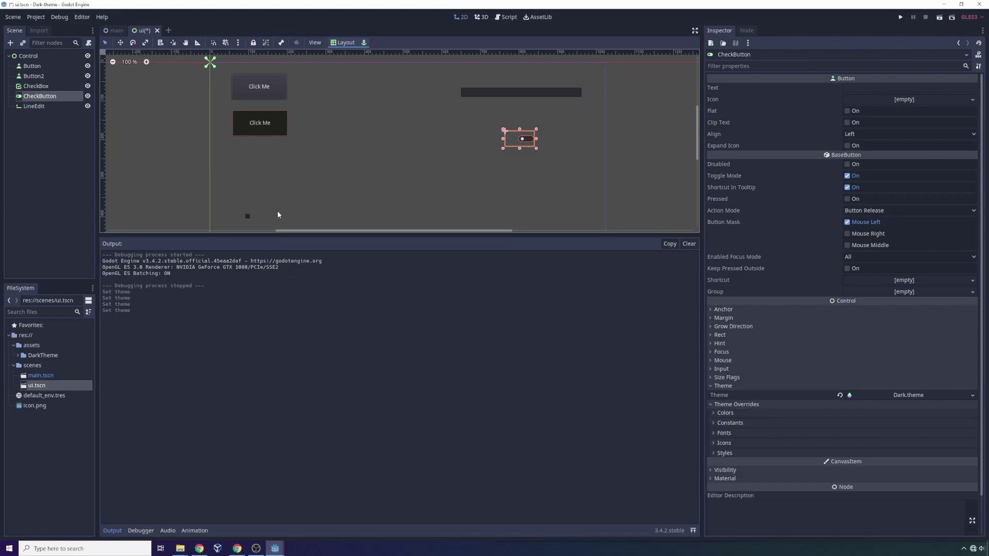
left_click(248, 217)
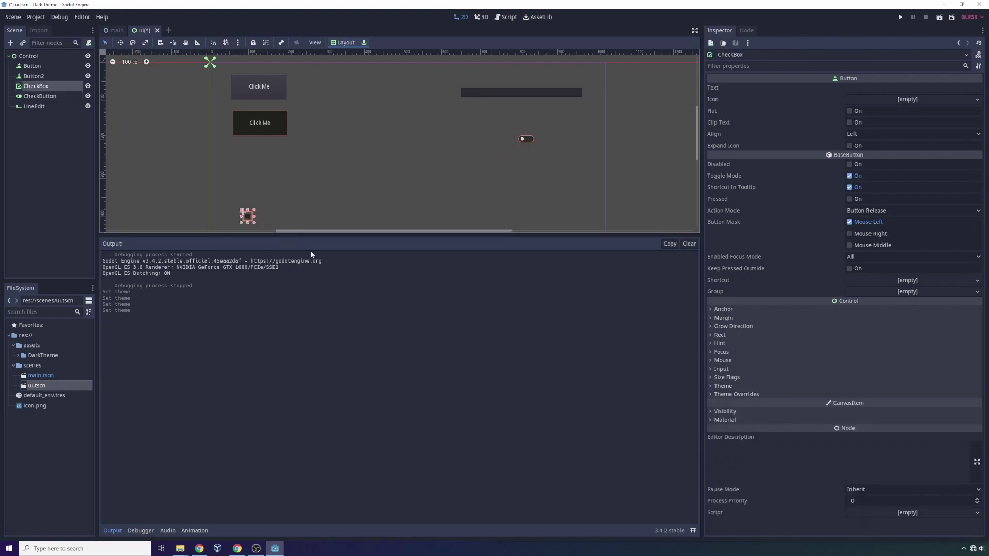
left_click(721, 386)
left_click(966, 395)
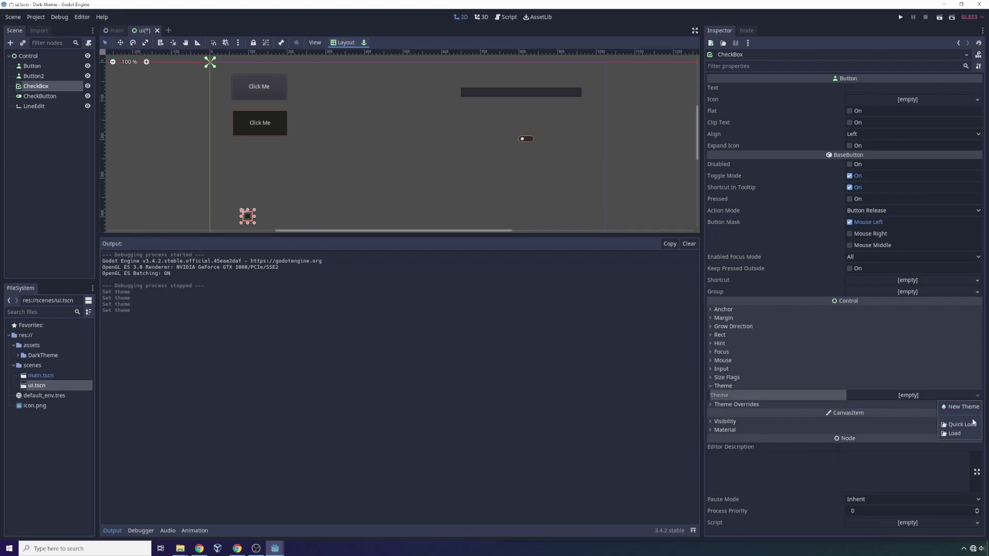
left_click(963, 431)
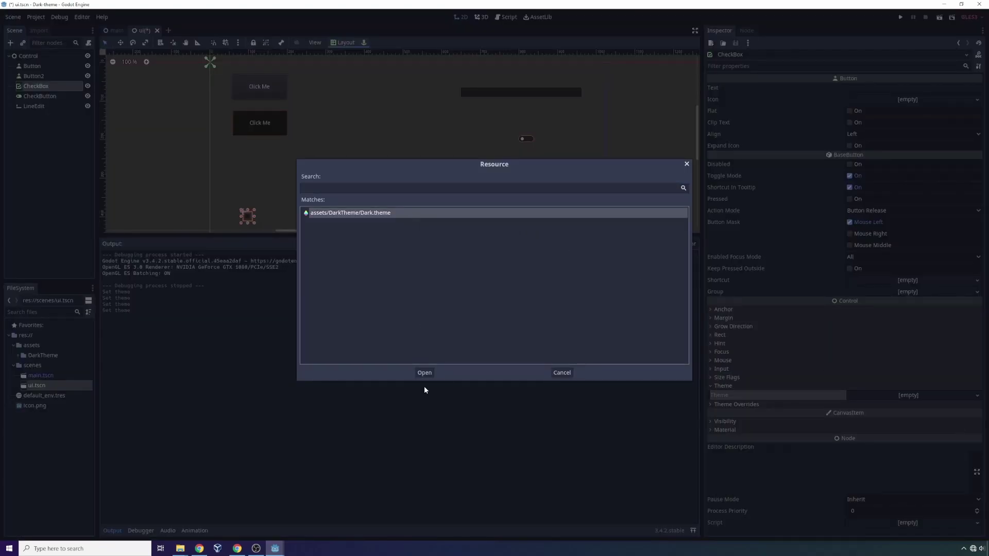
left_click(424, 373)
Run the scene, press both Click Me buttons, switch on the CheckButton and uncheck the CheckBox.
left_click(269, 203)
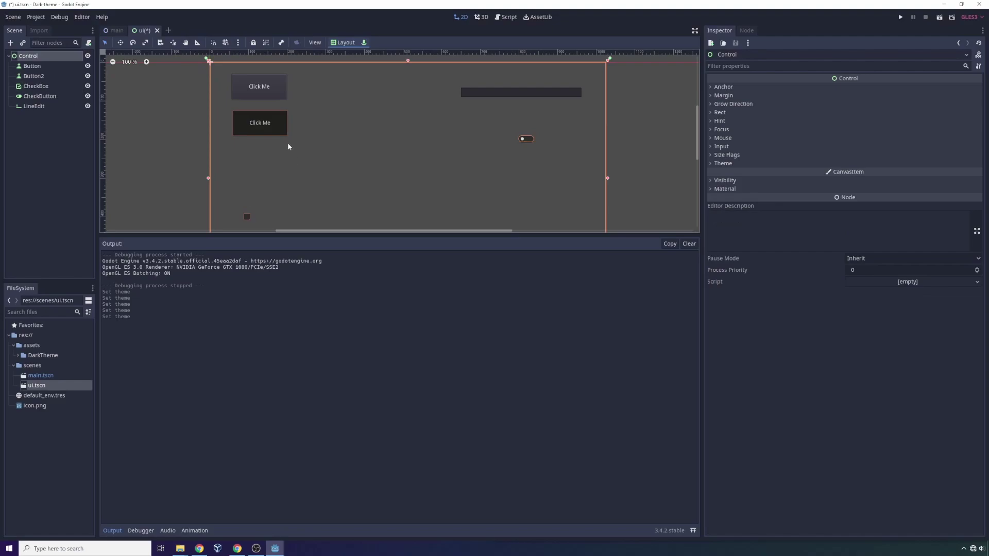
left_click(899, 17)
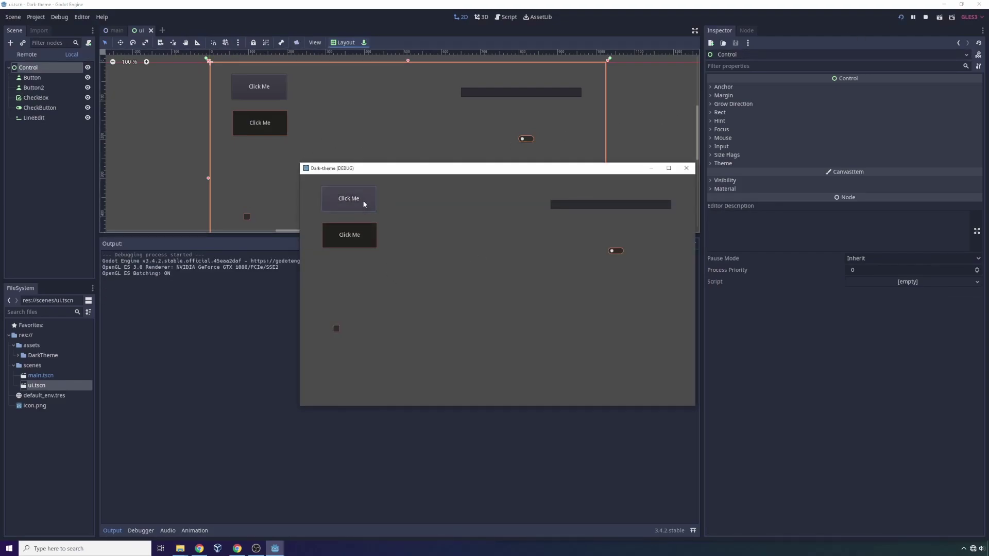
left_click(363, 200)
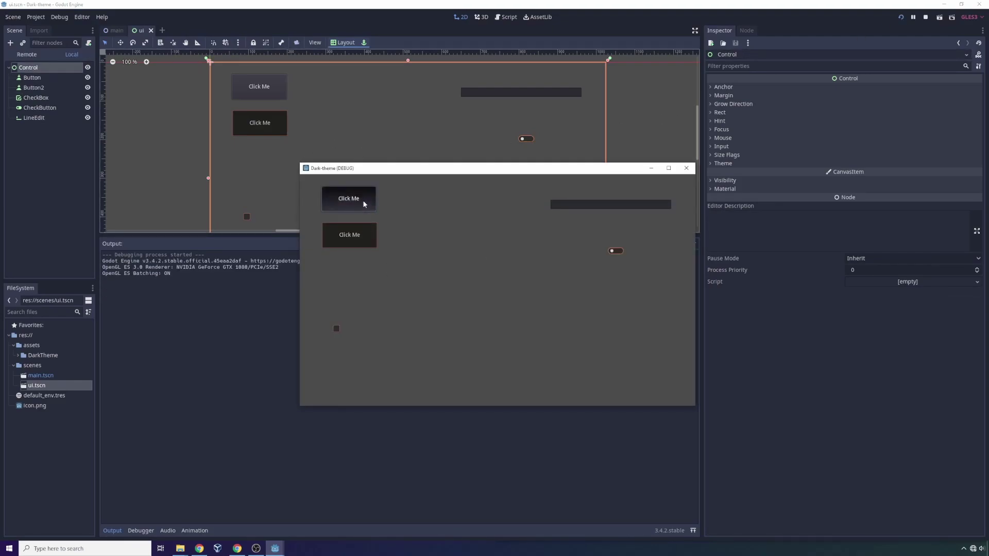
left_click(368, 235)
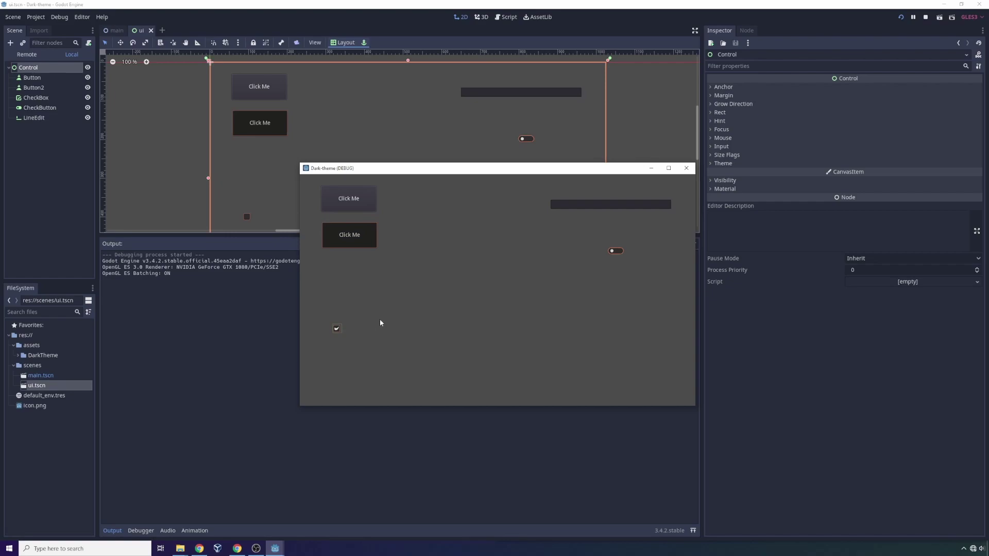
left_click(615, 251)
left_click(616, 252)
left_click(355, 205)
left_click_drag(434, 171, 340, 153)
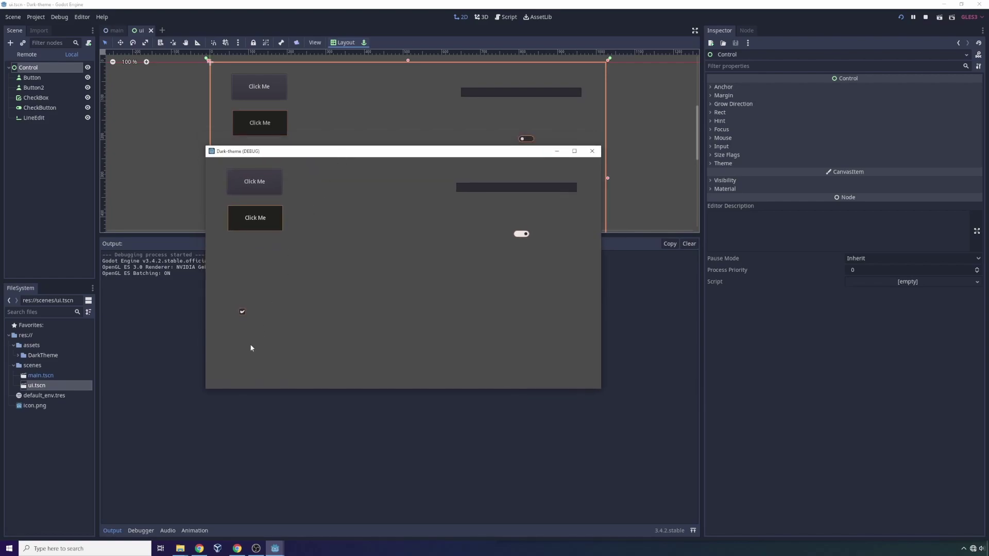
left_click(243, 314)
mouse_move(438, 152)
left_mouse_down()
mouse_move(437, 171)
mouse_move(450, 175)
mouse_move(441, 146)
left_mouse_up()
left_click(596, 145)
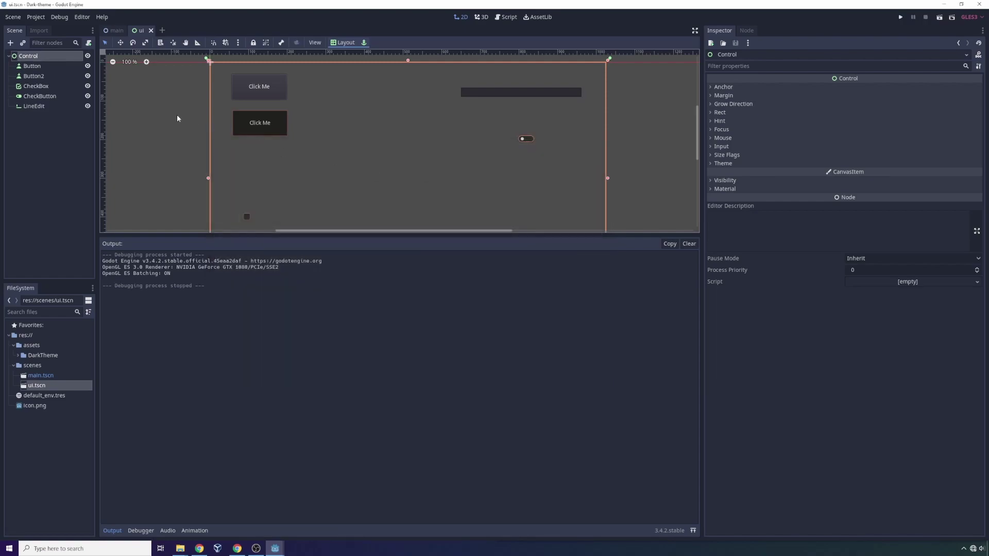
left_click(257, 85)
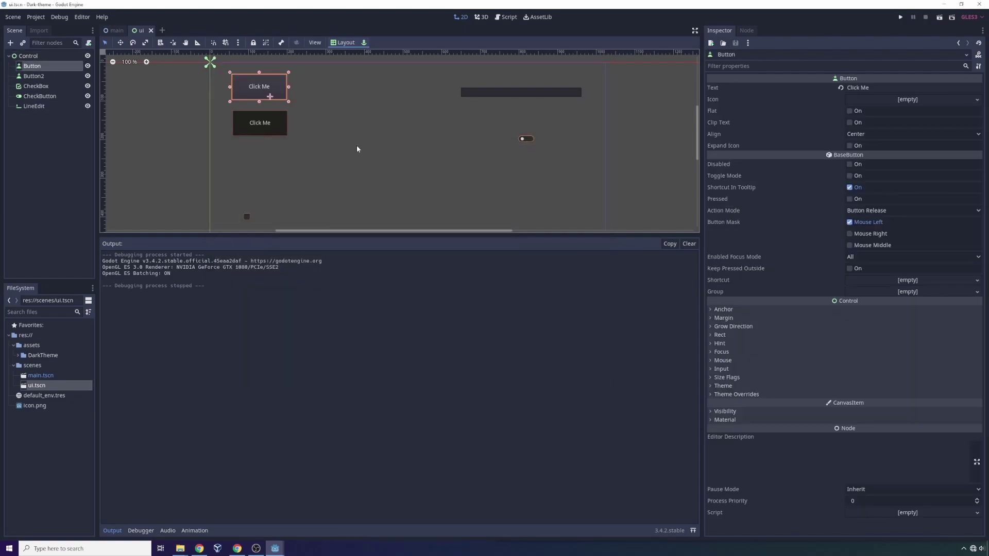
left_click(269, 129)
left_click(261, 91)
left_click(721, 419)
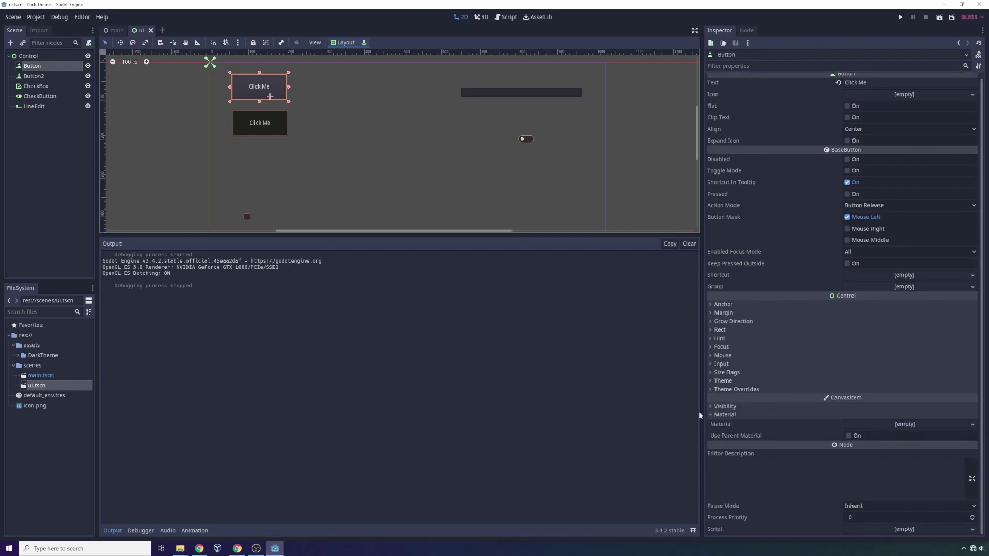
left_click(271, 125)
left_click(267, 96)
left_click(721, 347)
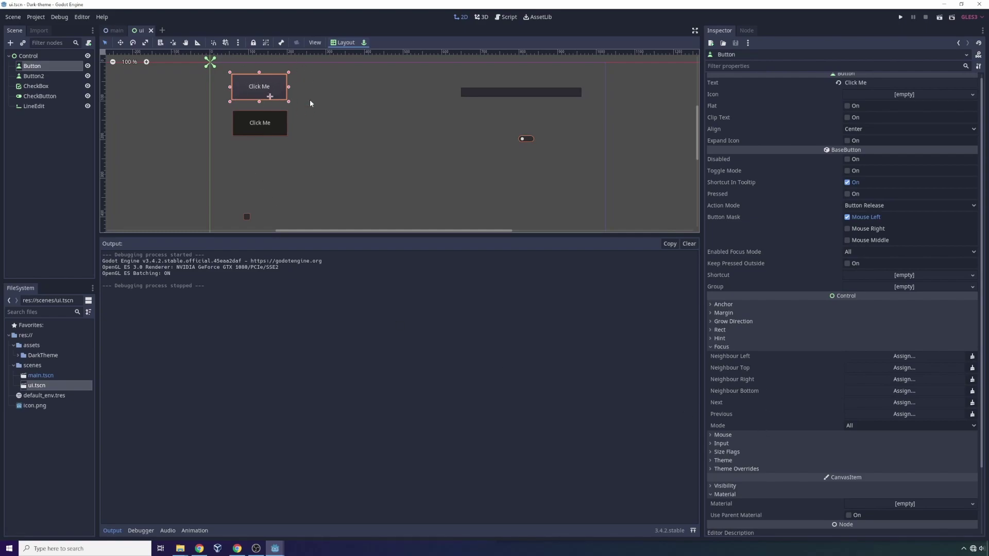
left_click(305, 119)
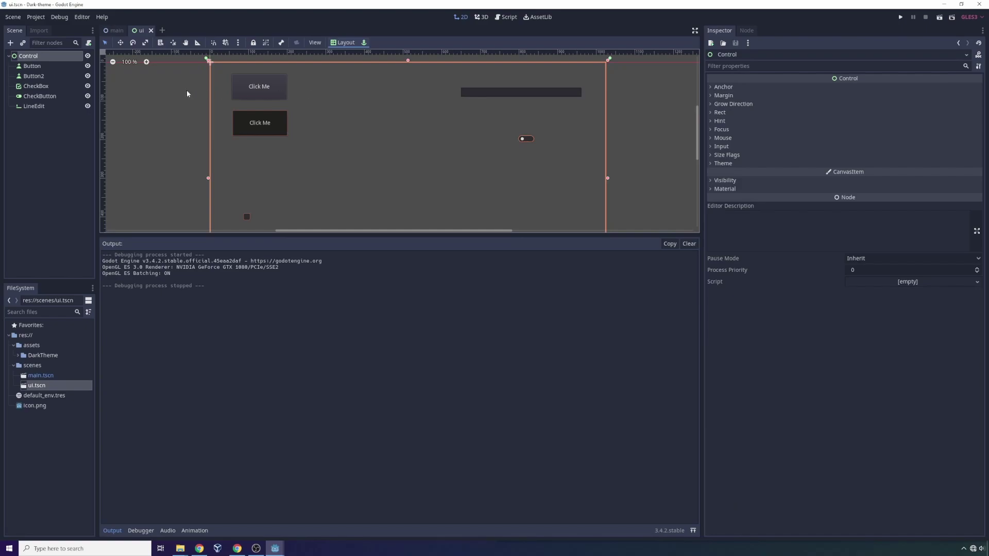
Open Dark.theme from DarkTheme in the theme editor and resize the canvas against the theme panel.
scroll(305, 103, "down", 3)
scroll(305, 116, "up", 4)
scroll(541, 190, "down", 4)
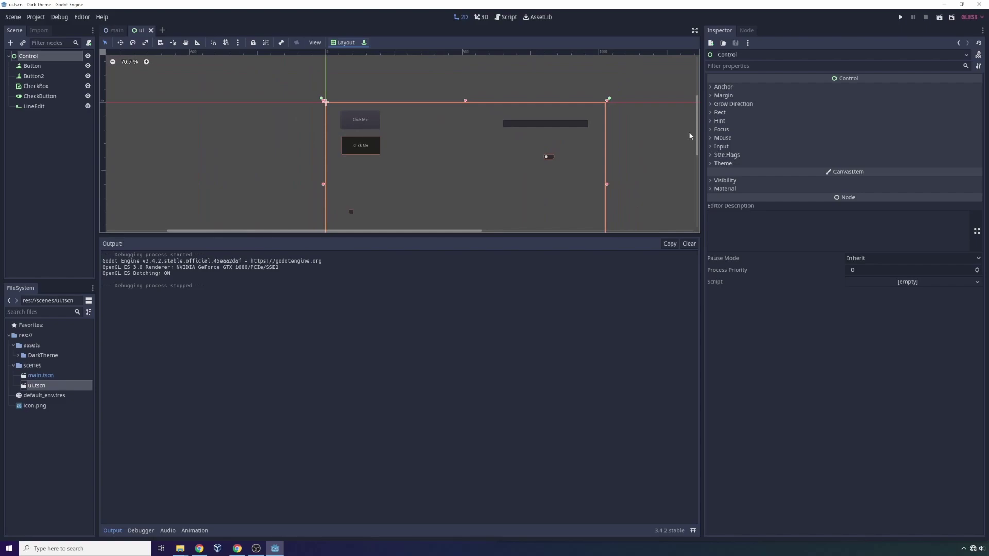
left_click_drag(696, 136, 694, 151)
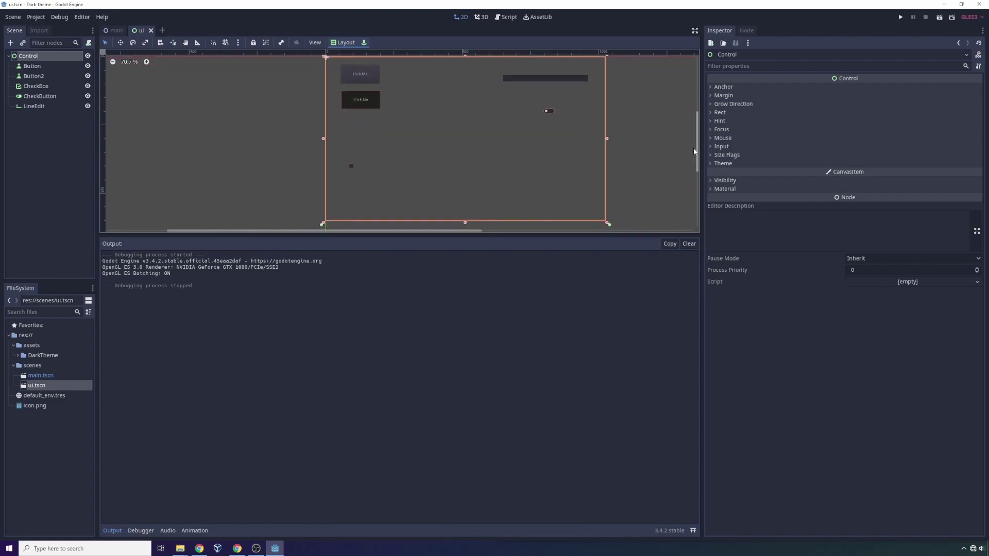
left_click(19, 355)
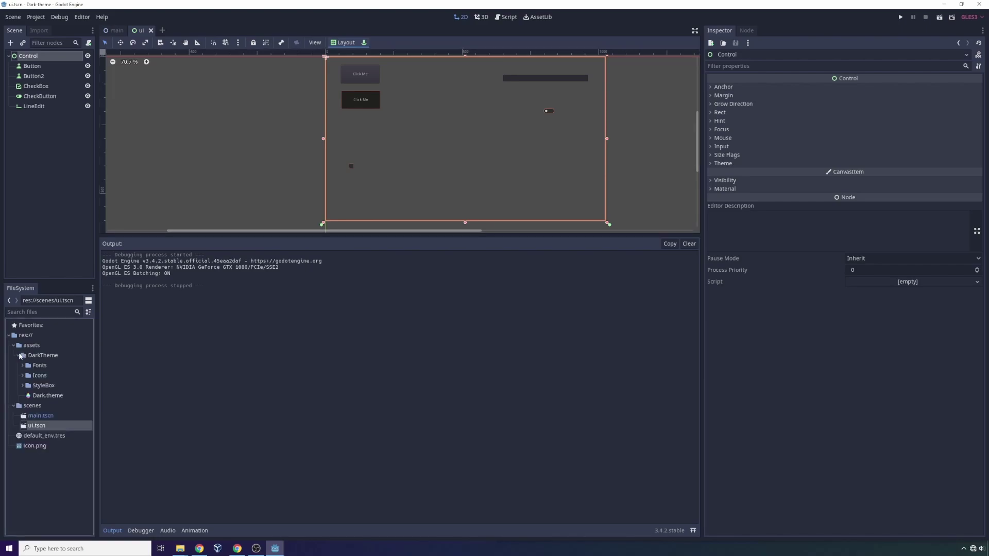
double_click(47, 396)
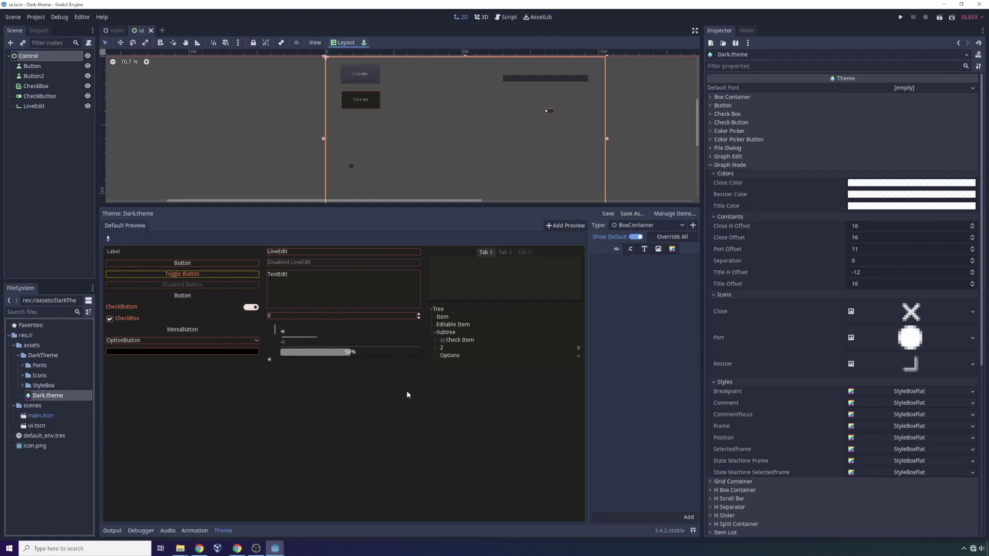
left_click_drag(535, 206, 547, 283)
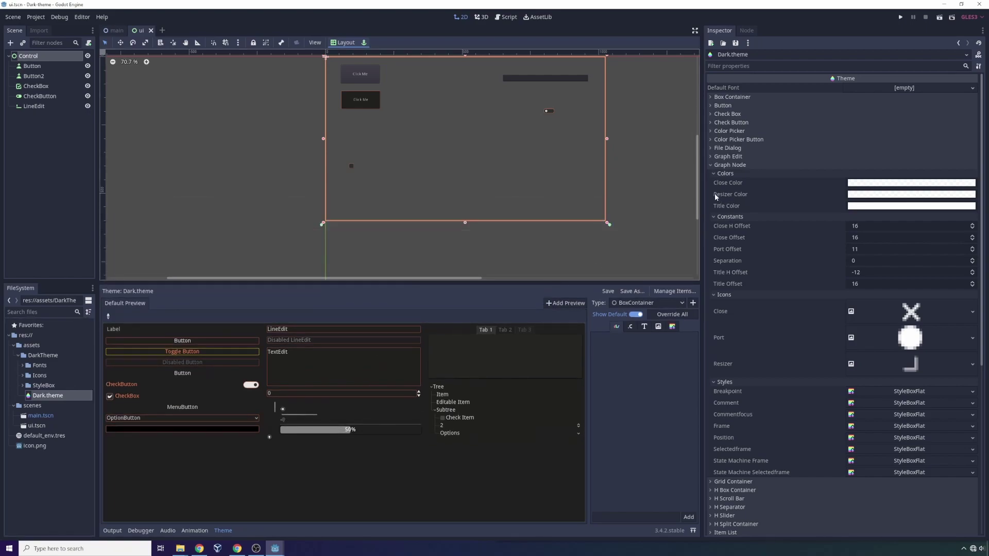
left_click_drag(698, 199, 697, 188)
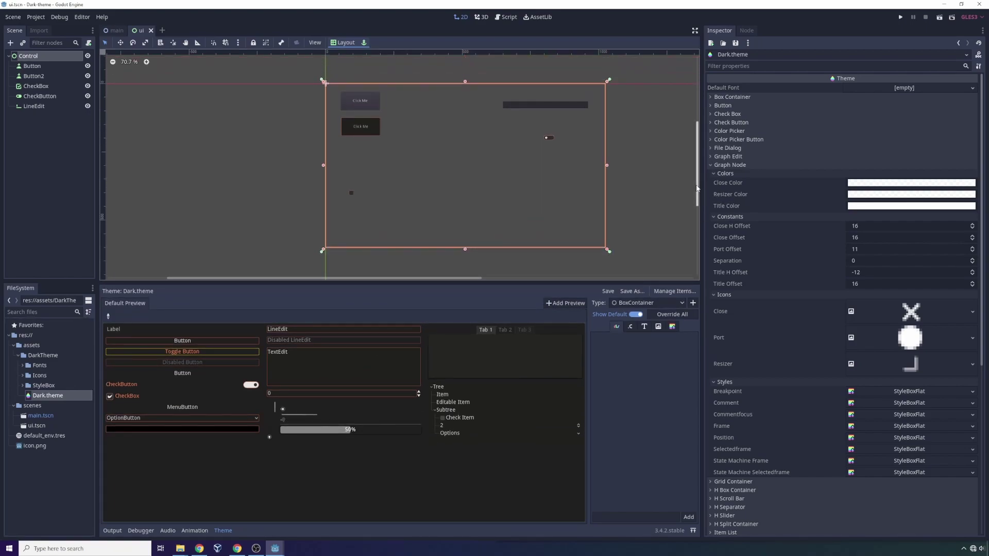
left_click_drag(447, 279, 537, 285)
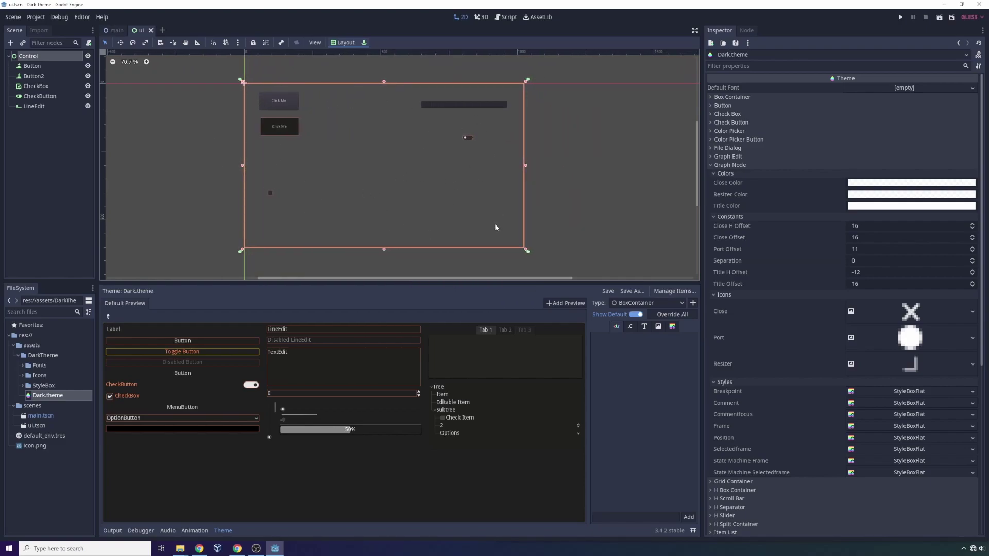
Deselect everything to hide the Theme panel and zoom the canvas to about 112%.
left_click(559, 121)
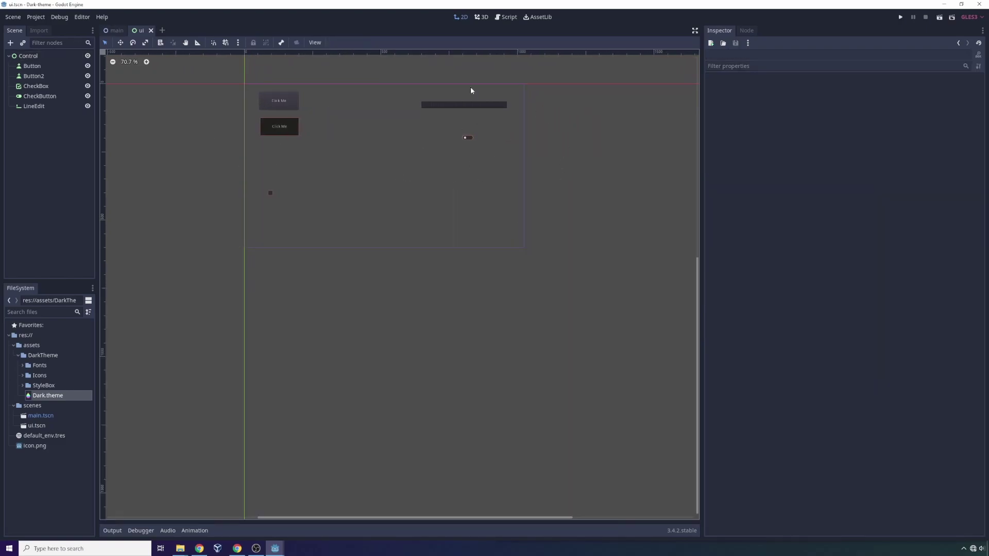
scroll(411, 92, "up", 1)
scroll(406, 95, "down", 2)
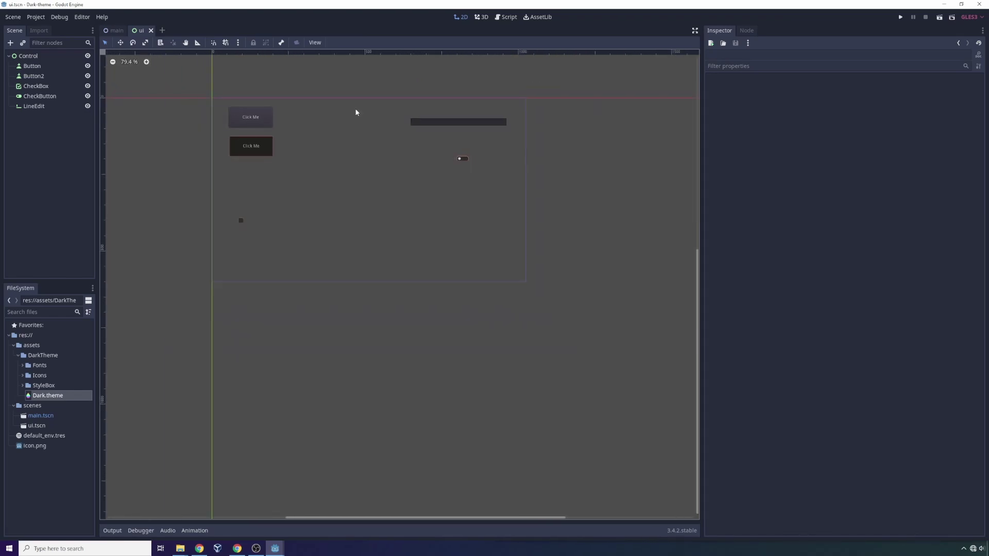
scroll(297, 100, "up", 4)
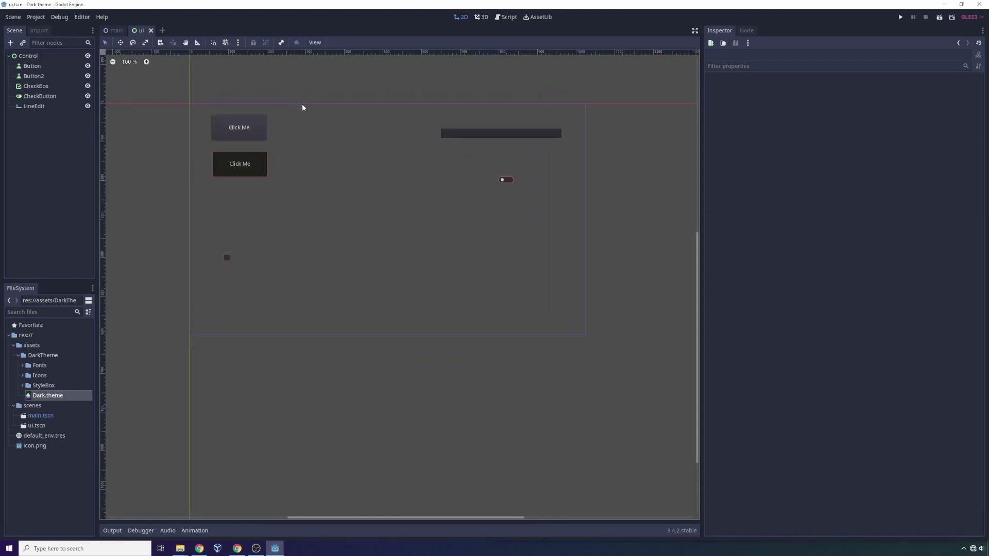
scroll(324, 121, "up", 2)
scroll(325, 125, "down", 1)
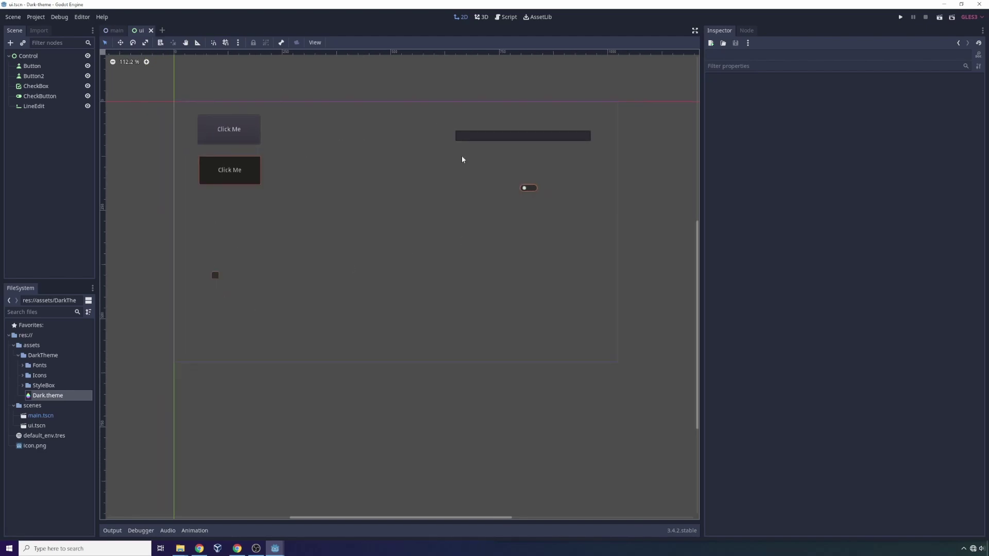